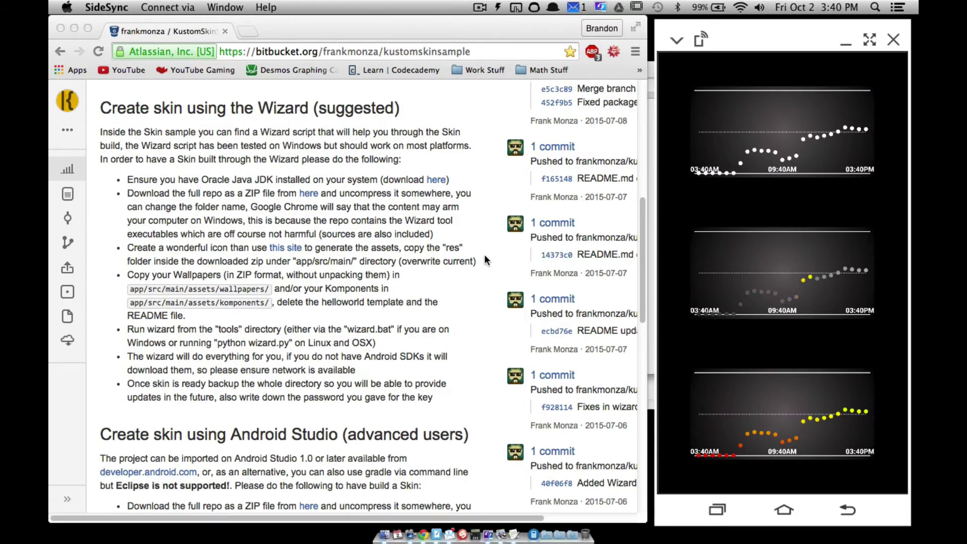
Step: Show all open windows in Mission Control to reach the DarkSkiddlesByCraftMath Finder window
key("ctrl+Up")
Step: Bring the project window forward, reposition it, and open app > src > main
left_click(455, 186)
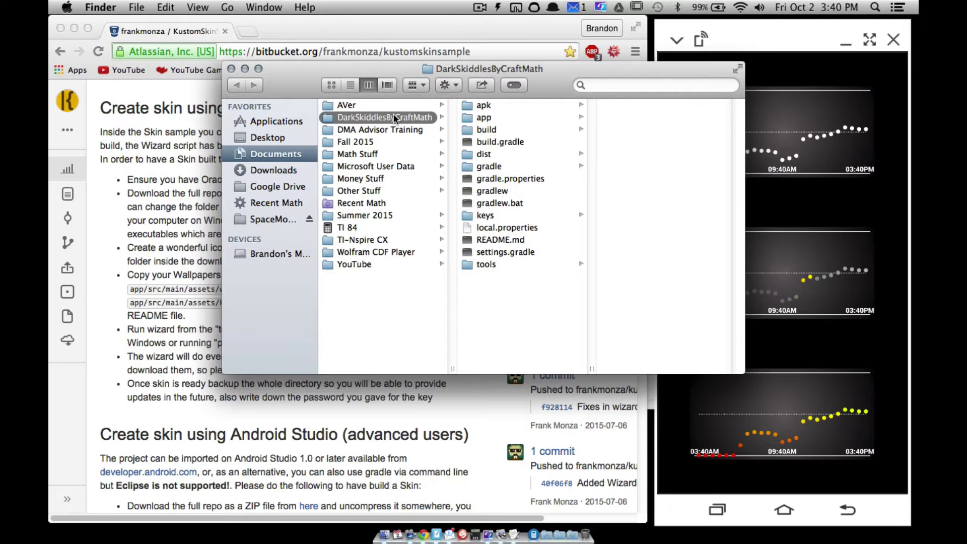
left_click_drag(354, 65, 468, 70)
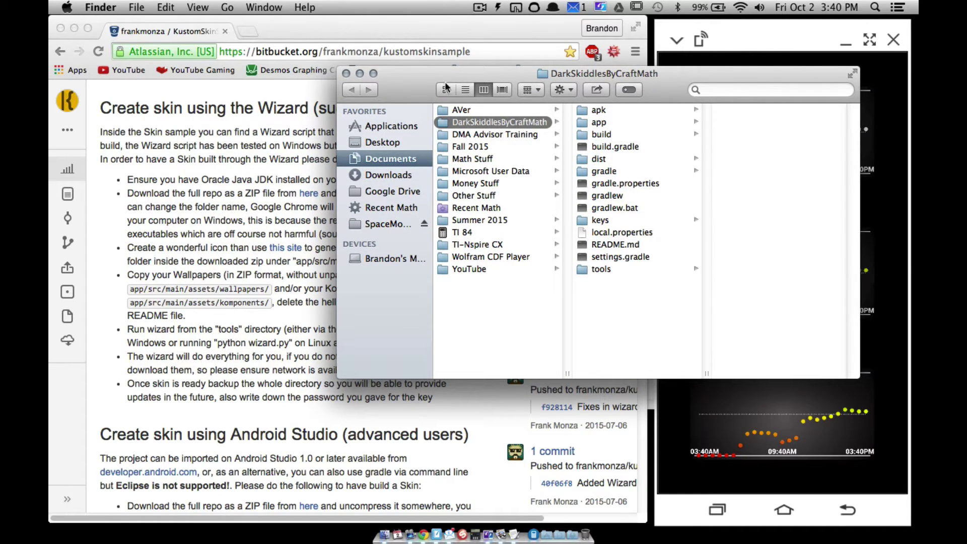
left_click_drag(411, 77, 509, 62)
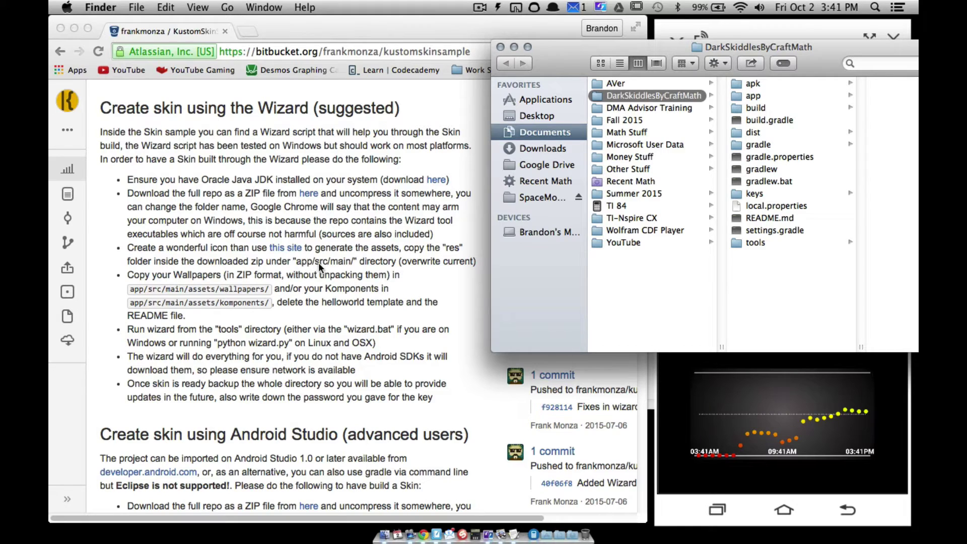
left_click(755, 101)
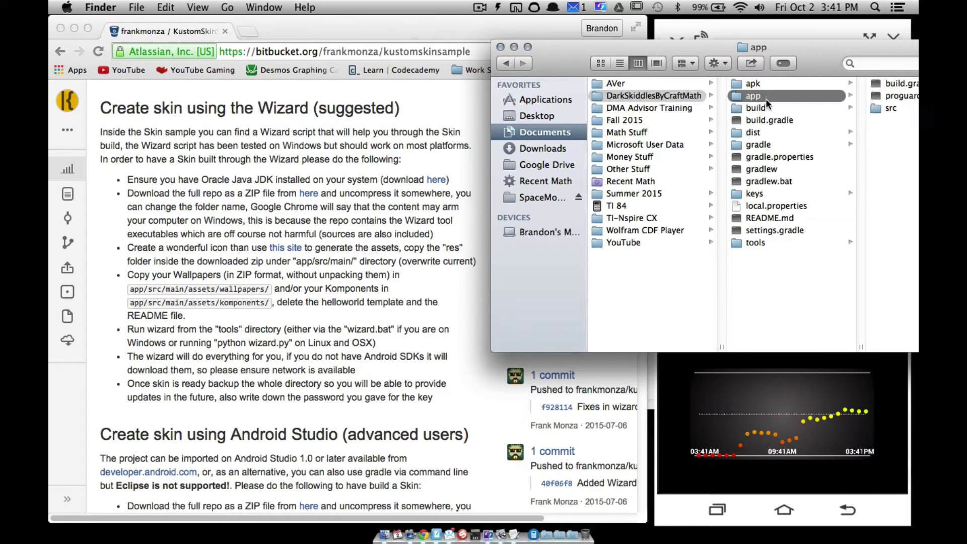
left_click(875, 105)
left_click_drag(825, 53, 612, 297)
left_click(844, 88)
Step: Open res and the mipmap-xxhdpi folder, then move the window to the top
left_click(647, 354)
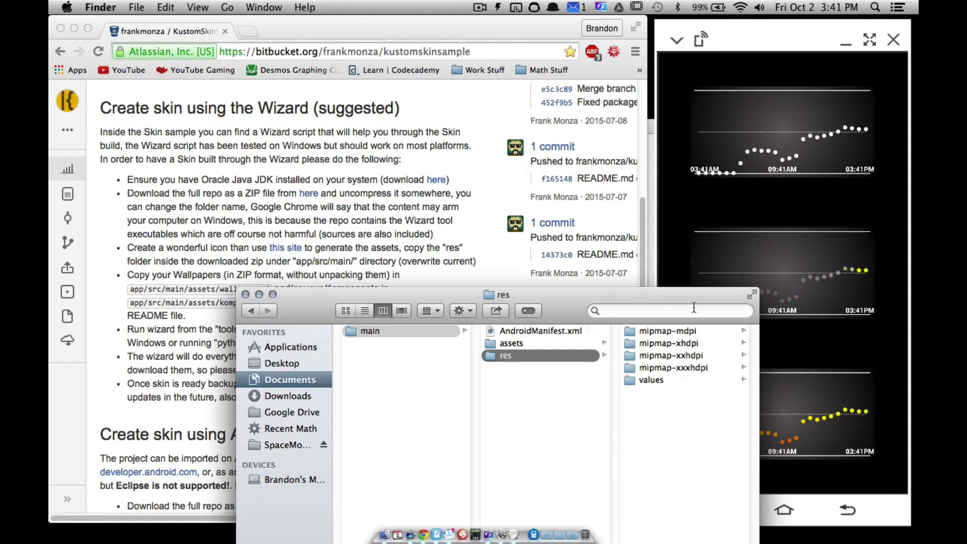
left_click_drag(648, 292, 555, 325)
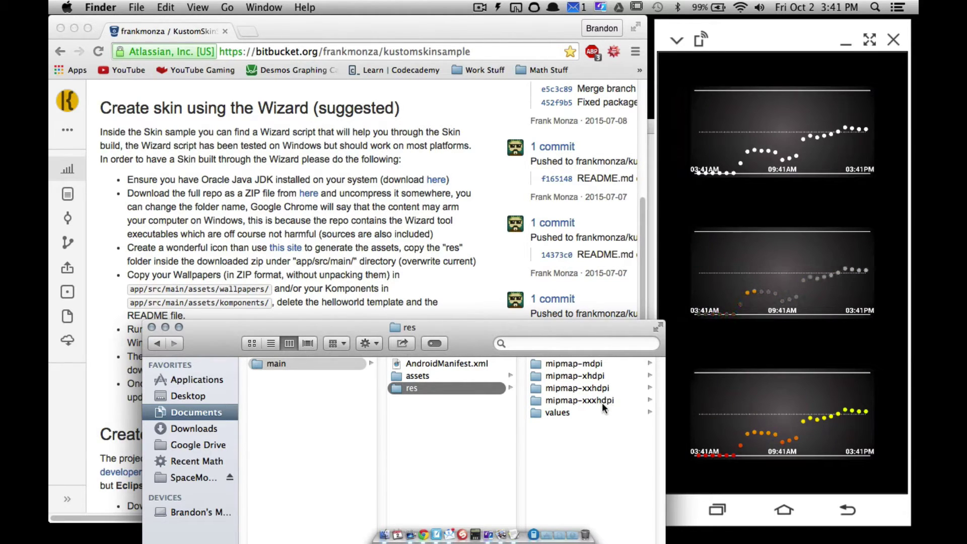
left_click(577, 376)
left_click(588, 388, "shift")
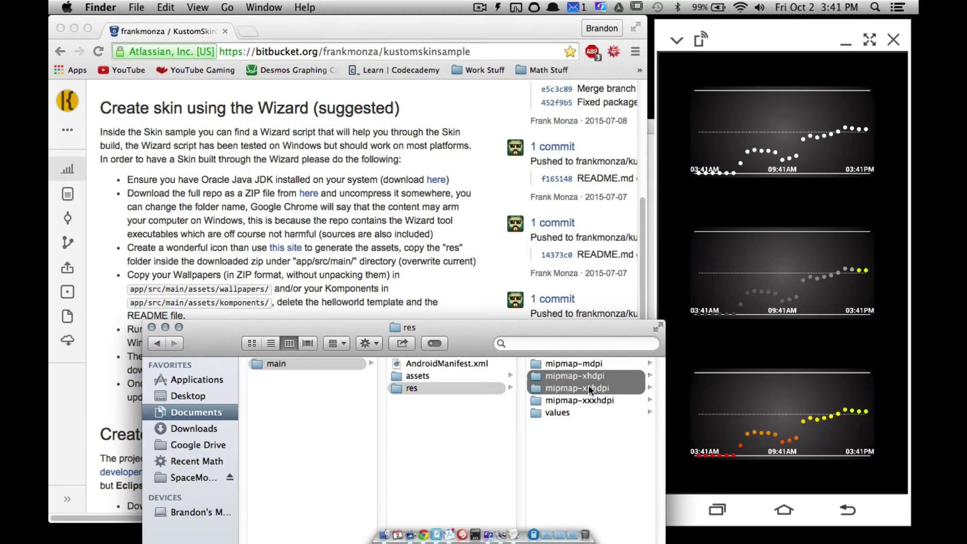
left_click(587, 387)
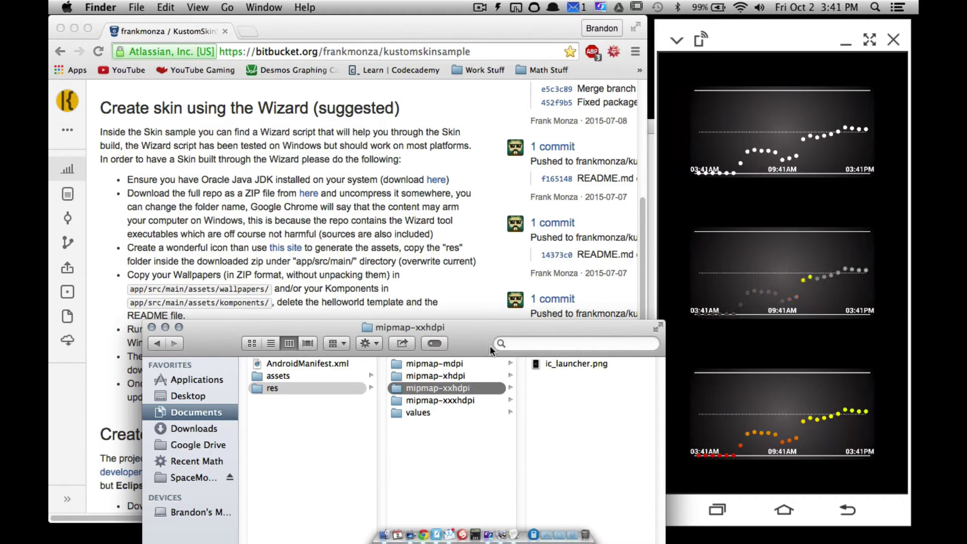
left_click_drag(459, 336, 402, 34)
Step: Preview ic_launcher.png in mipmap-mdpi, mipmap-xhdpi, mipmap-xxhdpi and mipmap-xxxhdpi
left_click(386, 62)
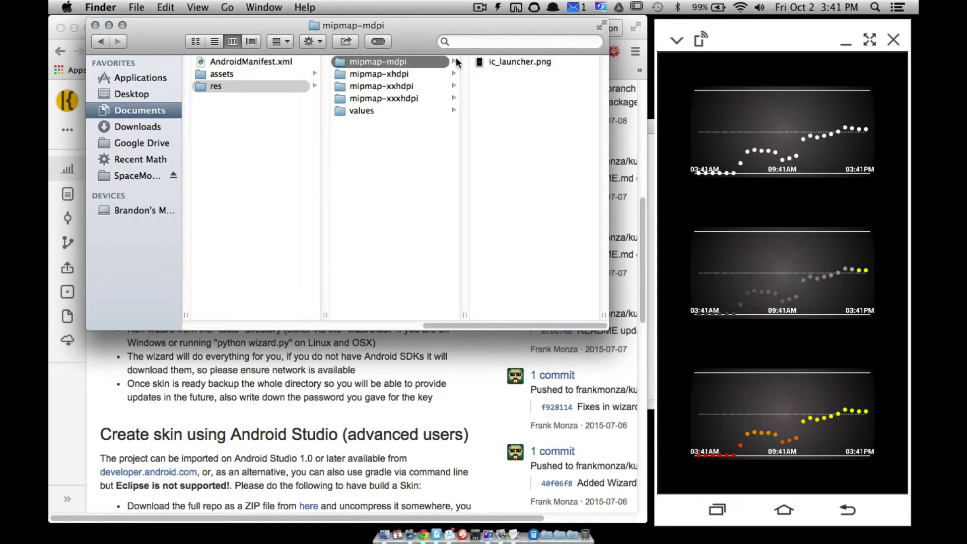
left_click(521, 62)
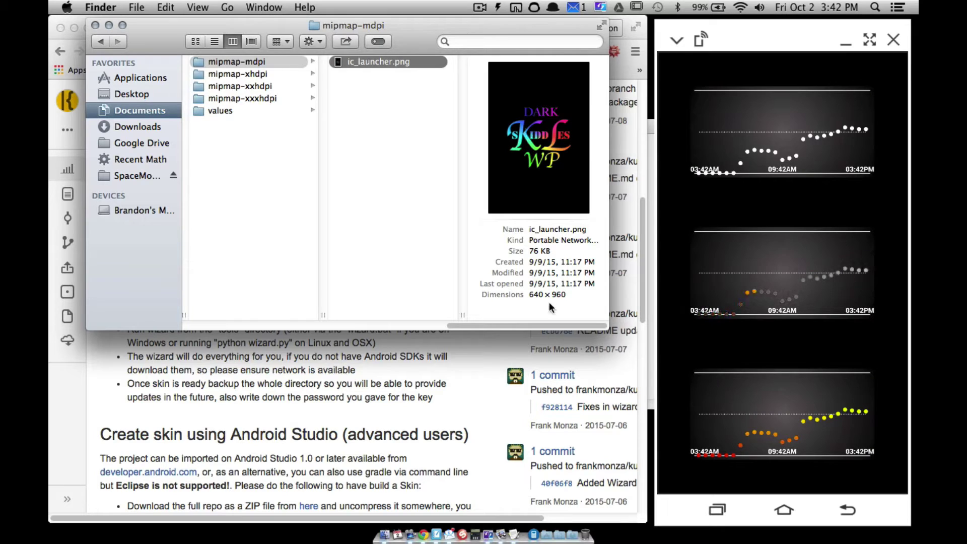
left_click(250, 73)
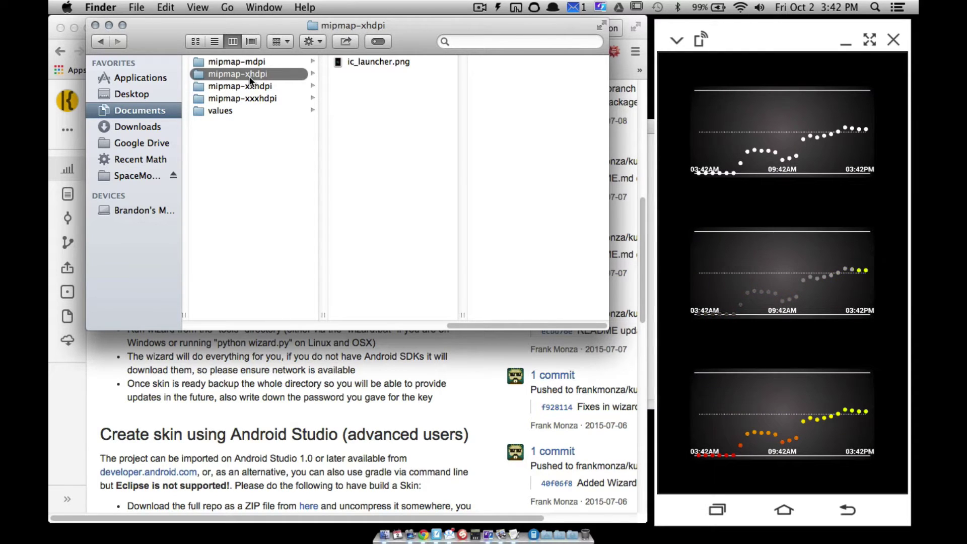
left_click(497, 115)
left_click(359, 63)
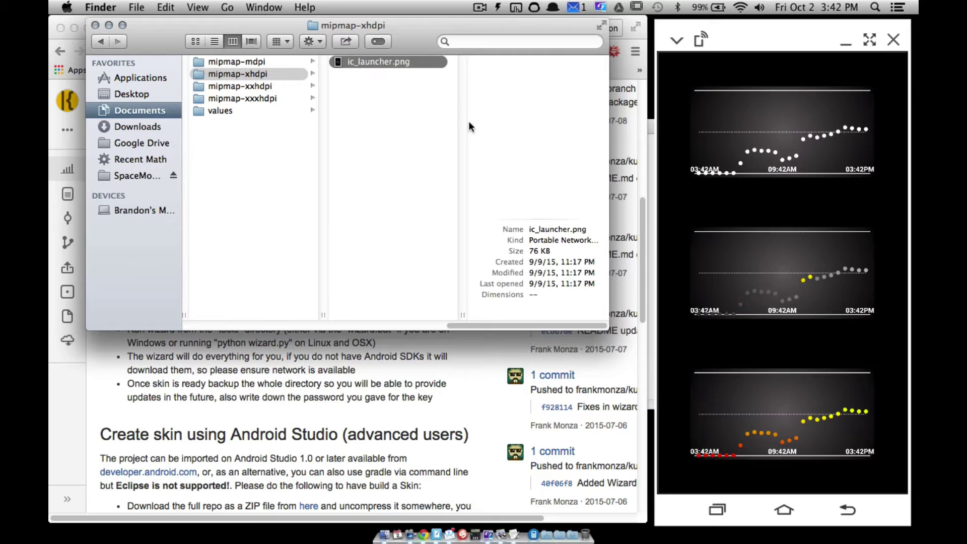
left_click(249, 84)
left_click(372, 62)
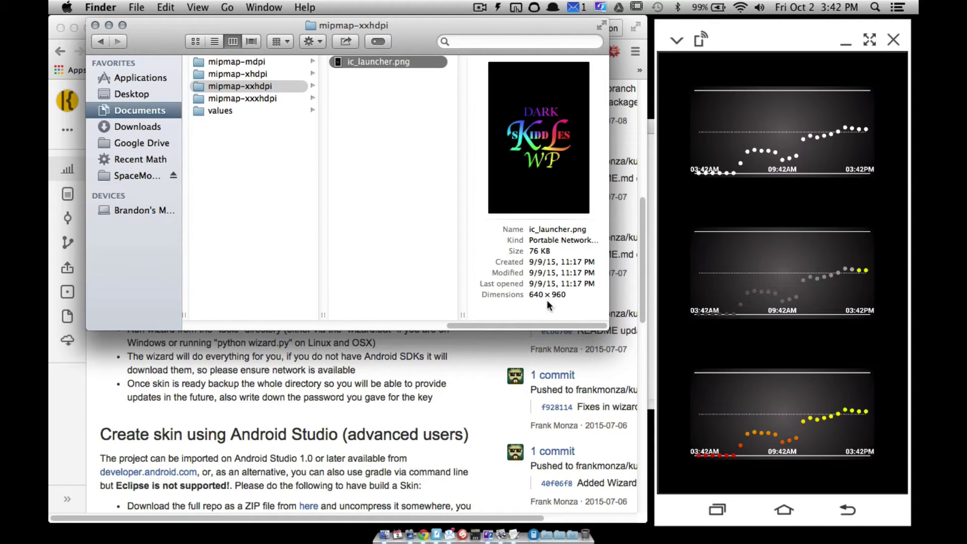
left_click(246, 98)
left_click(367, 62)
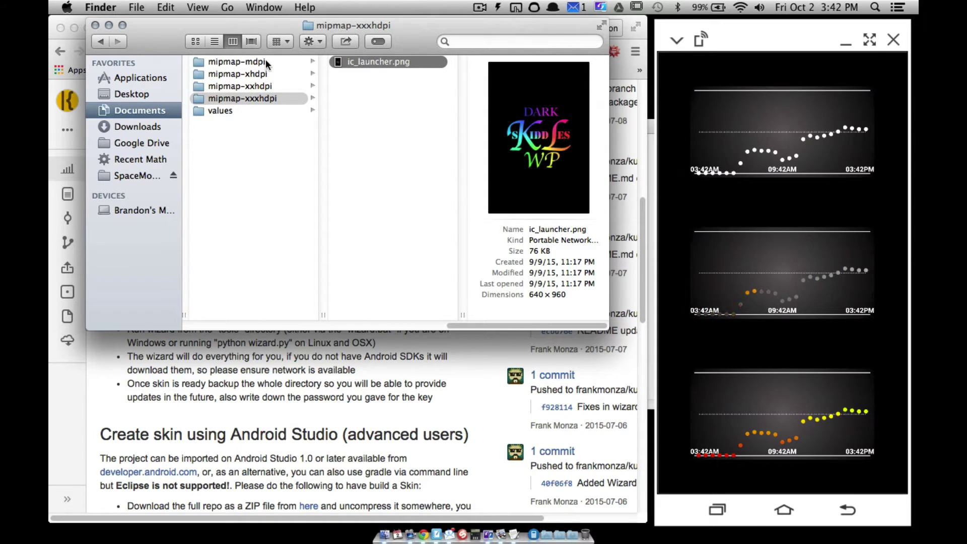
Step: Check the values folder, return to mipmap-xhdpi, and move the window aside
left_click(239, 113)
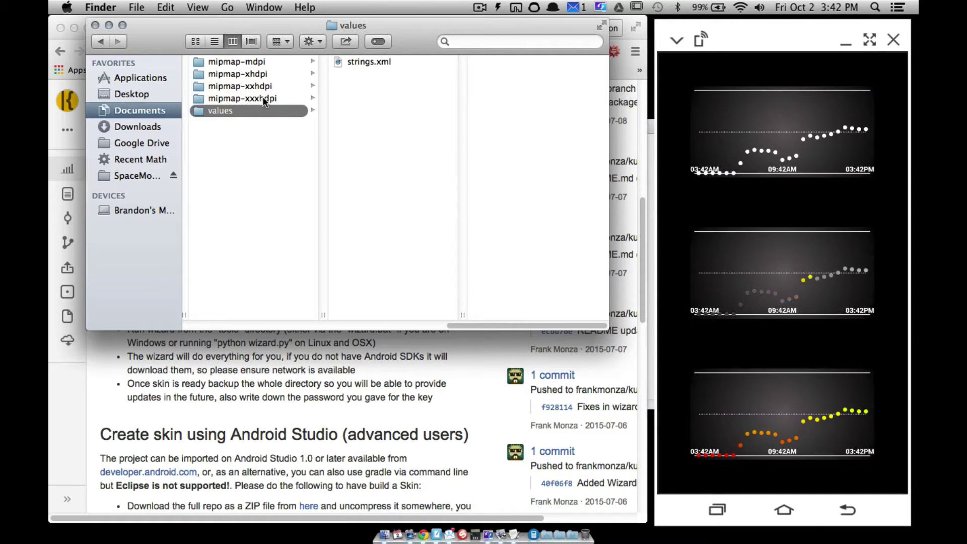
left_click(262, 97)
left_click(267, 85)
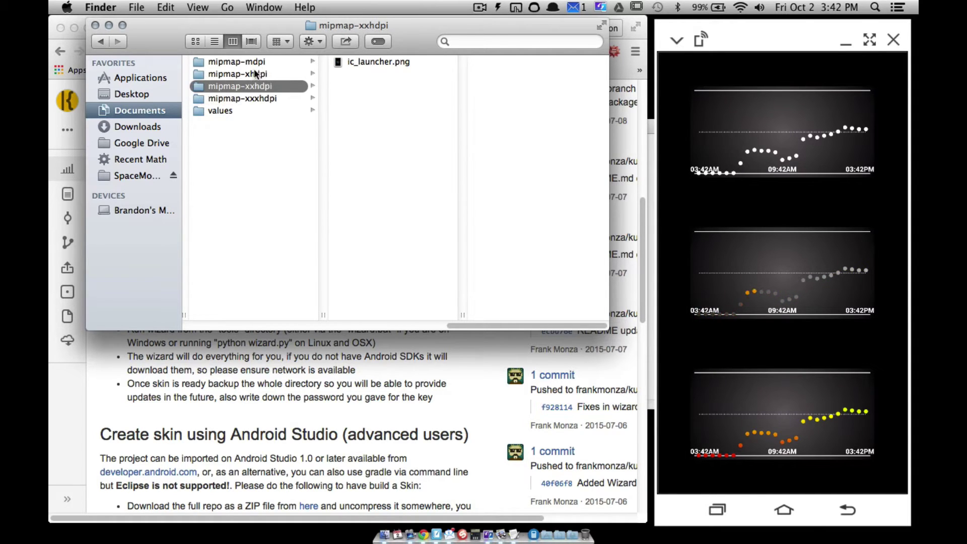
left_click(254, 73)
left_click(262, 61)
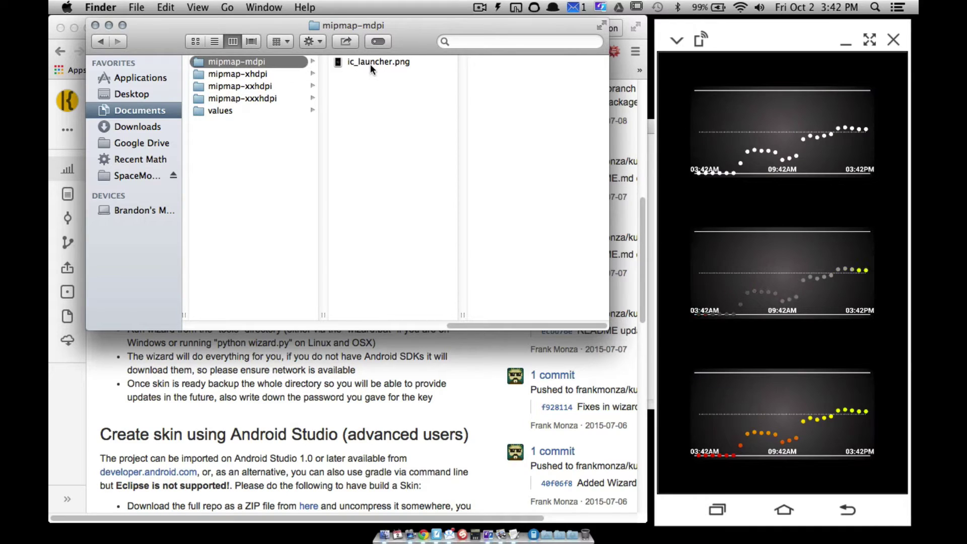
left_click(275, 73)
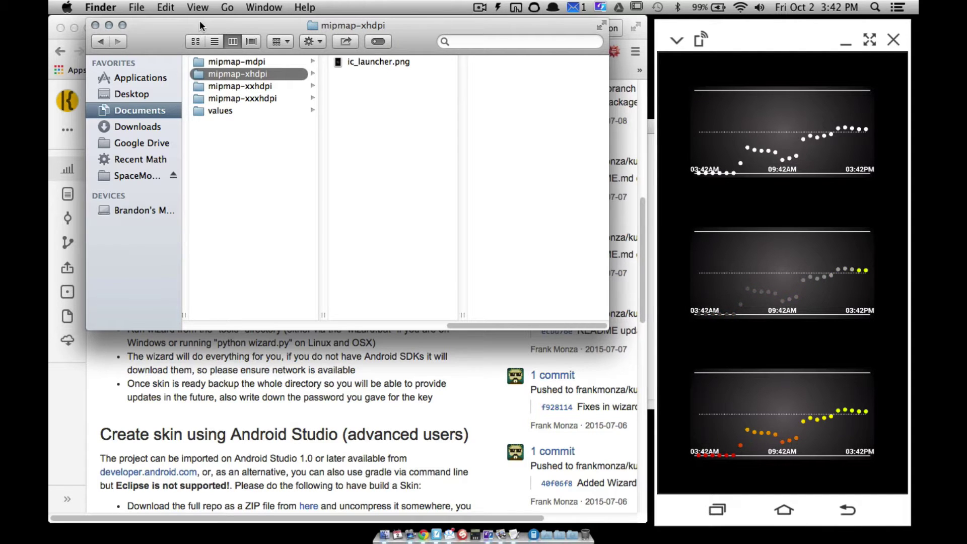
left_click_drag(208, 22, 504, 48)
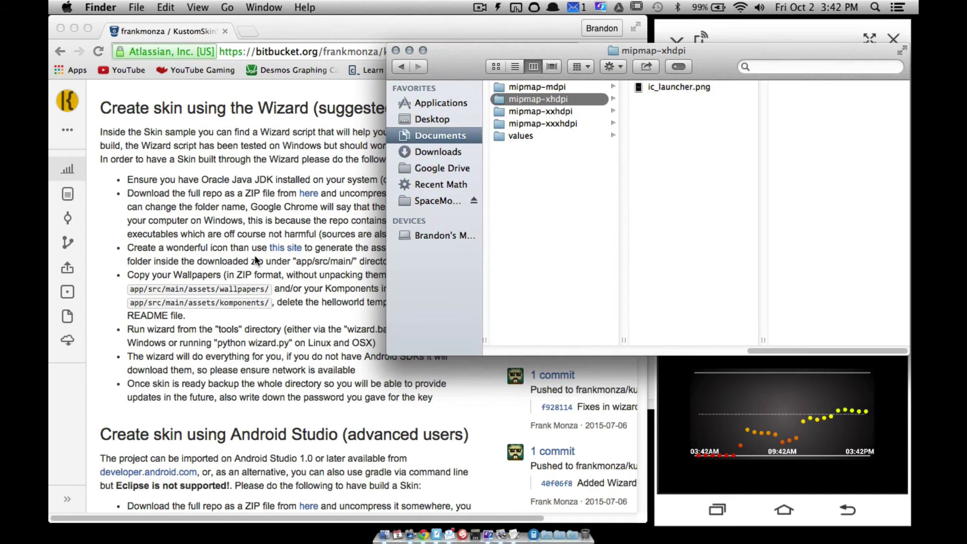
Step: Select the app/src/main/assets/wallpapers/ path in the Chrome instructions
left_click(180, 237)
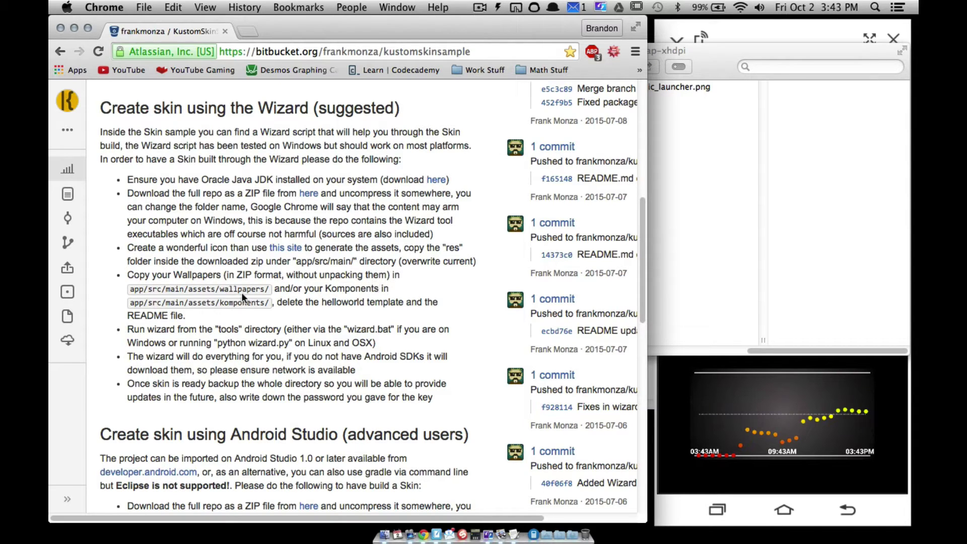
left_click_drag(217, 287, 273, 292)
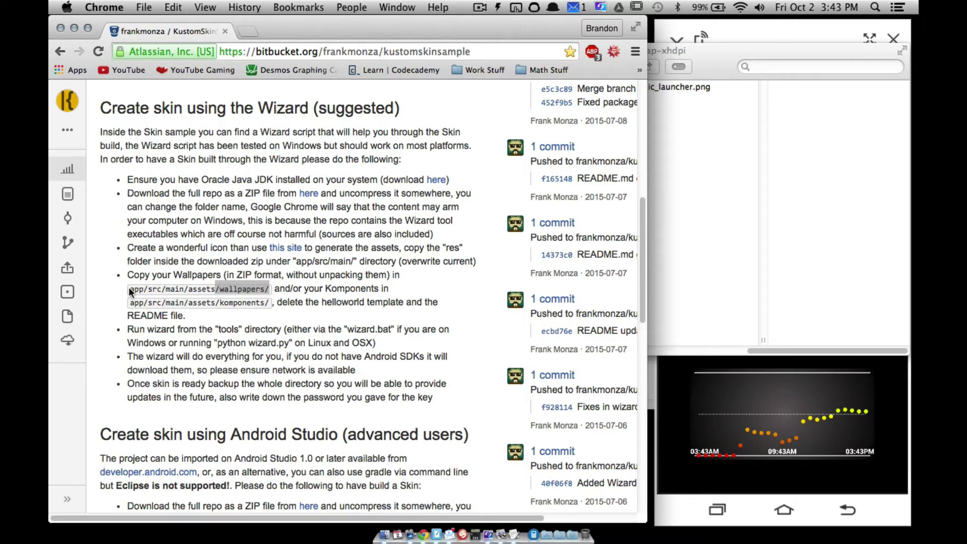
left_click_drag(130, 289, 280, 291)
Step: Step back in Finder from the icon folders up through app to the Documents listing
left_click(736, 130)
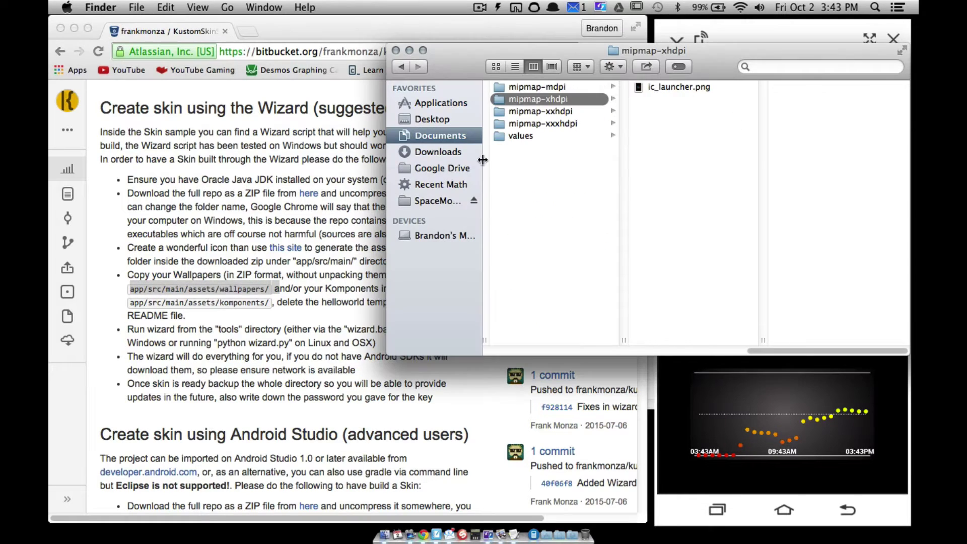
left_click(401, 68)
left_click(401, 67)
left_click(401, 68)
left_click(401, 67)
left_click(401, 68)
left_click(401, 68)
left_click(401, 67)
key("Left")
key("Left")
key("Left")
key("Left")
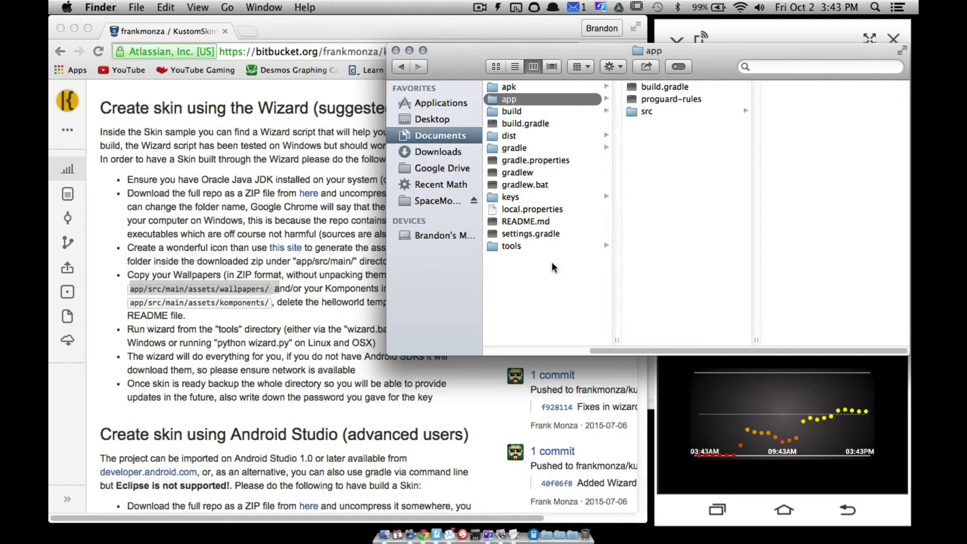
key("Left")
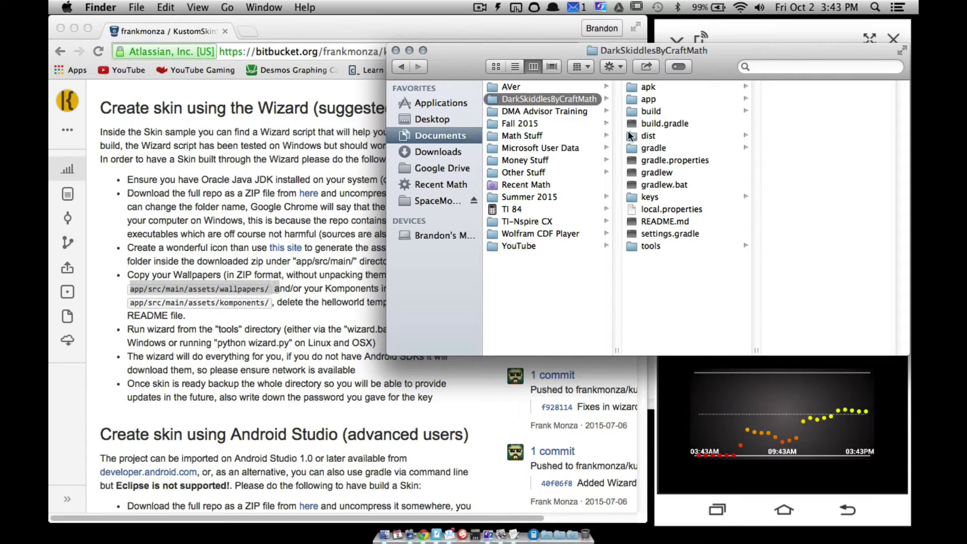
left_click(558, 247)
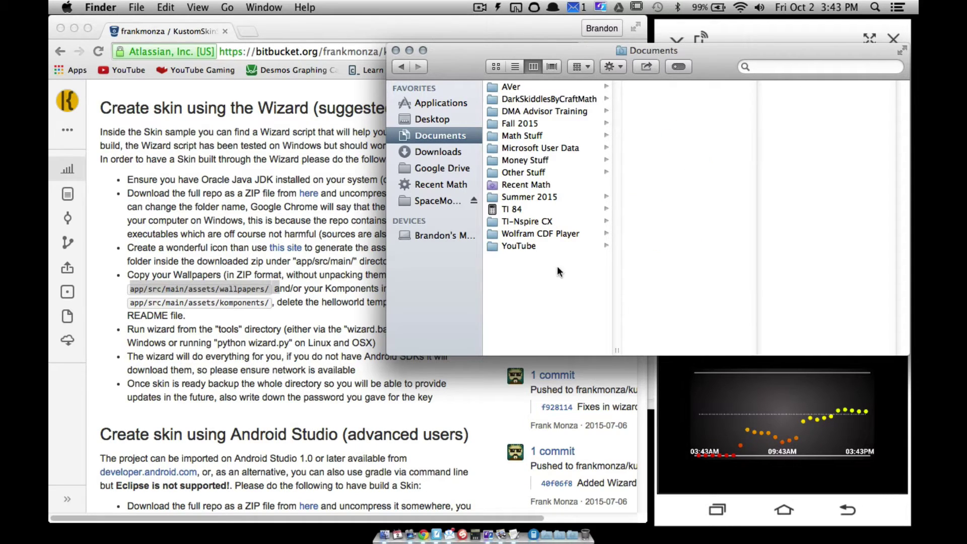
Step: Open SideSync's phone file browser and bring it forward on the left
left_click(600, 7)
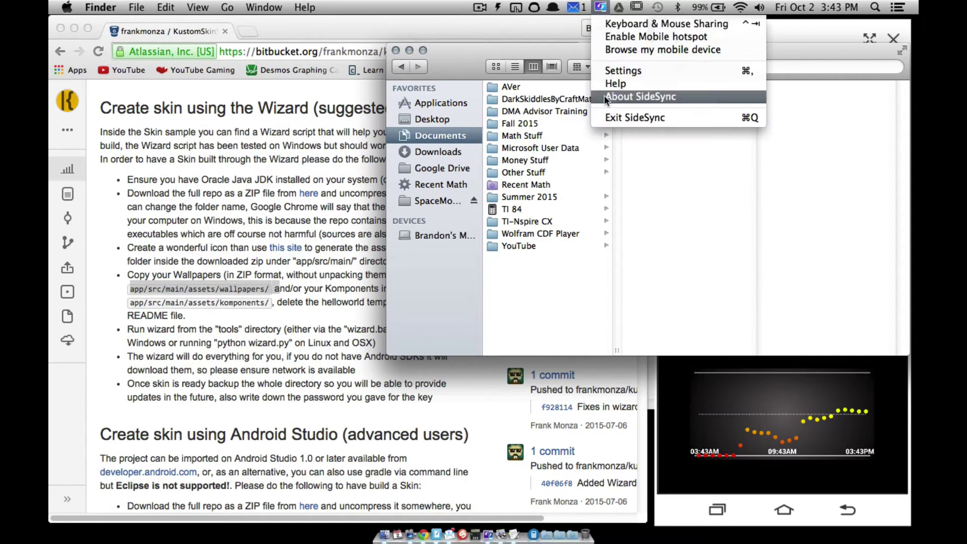
left_click(654, 49)
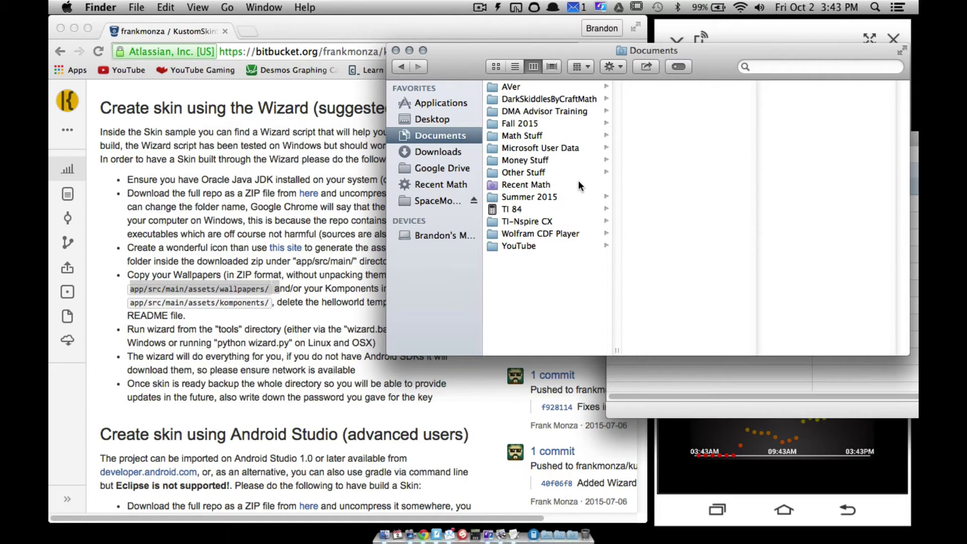
key("ctrl+Up")
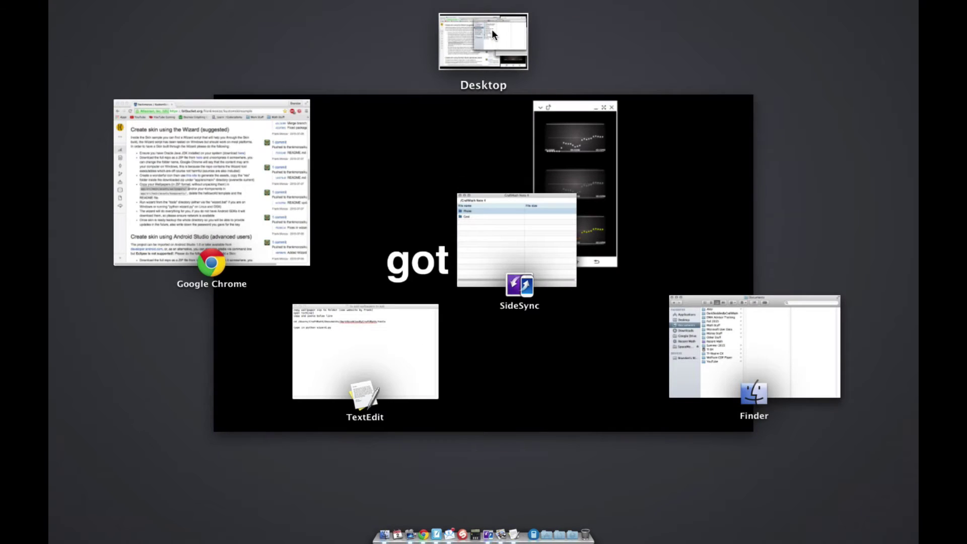
left_click(503, 232)
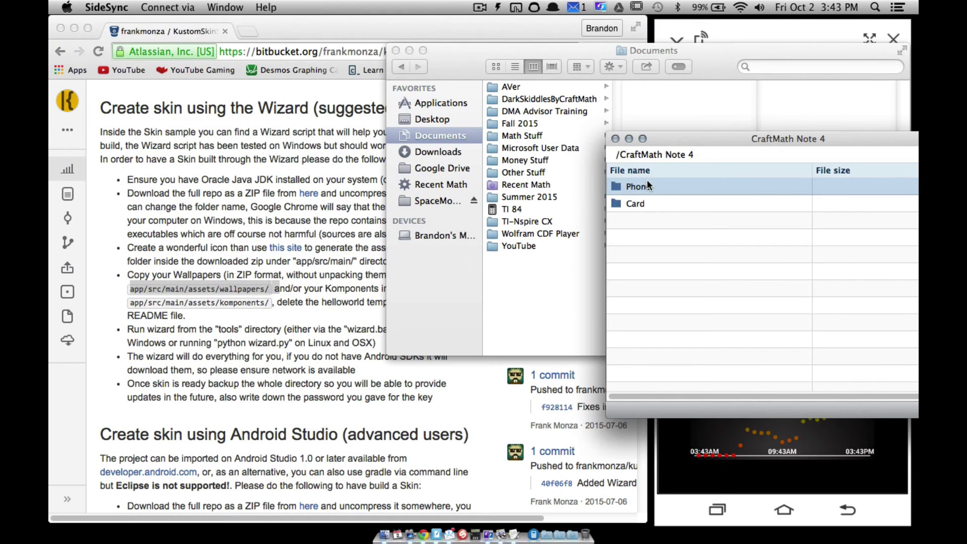
left_click_drag(651, 136, 328, 119)
Step: Navigate the phone's storage to Phone > Kustom > komponents
double_click(325, 171)
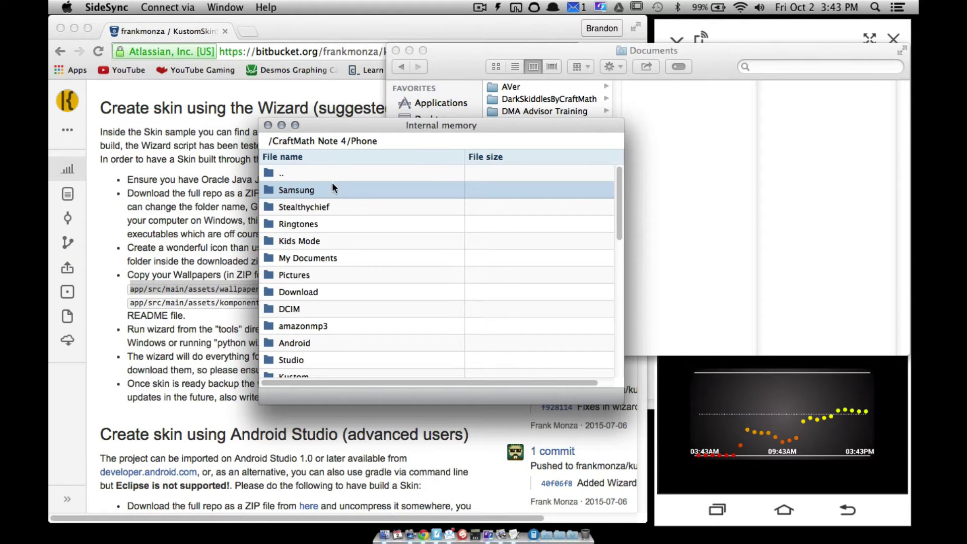
scroll(332, 321, "down", 5)
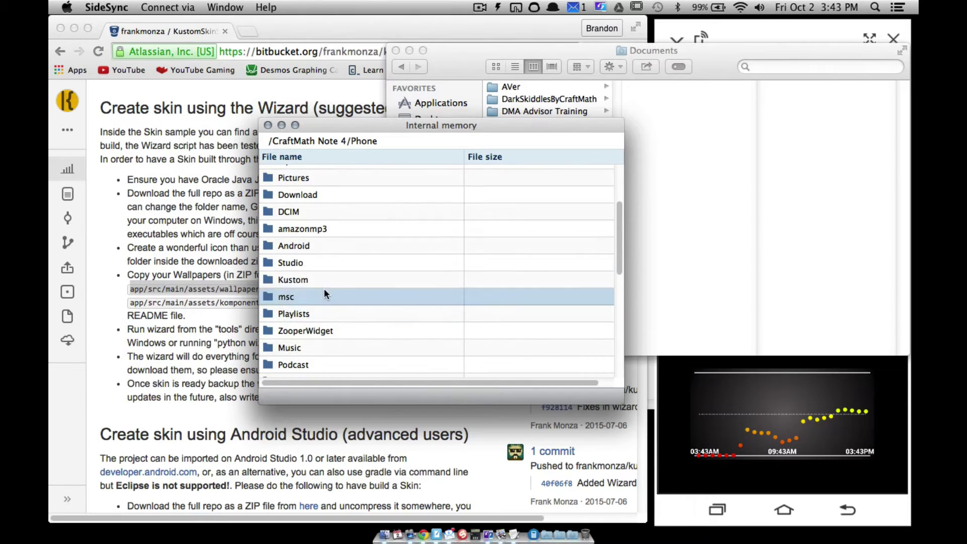
double_click(322, 280)
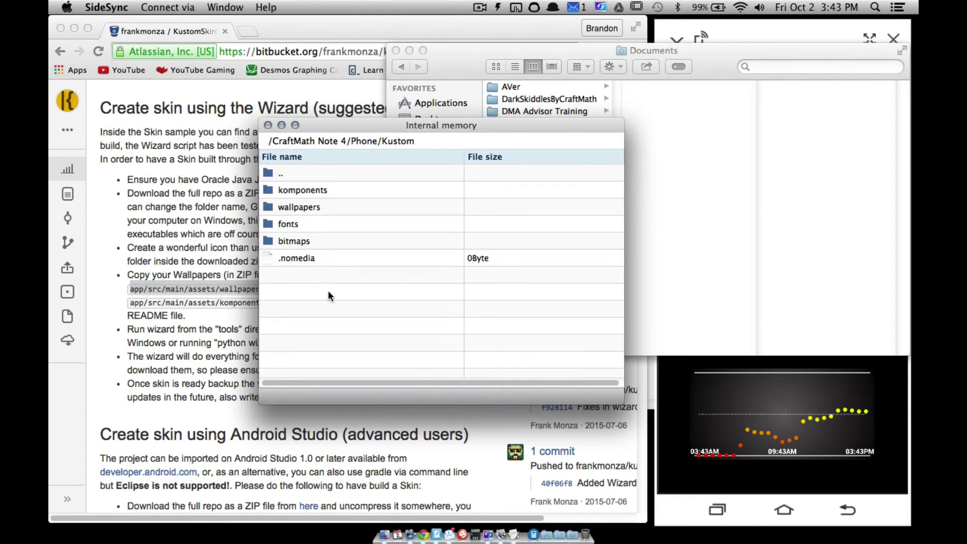
double_click(292, 189)
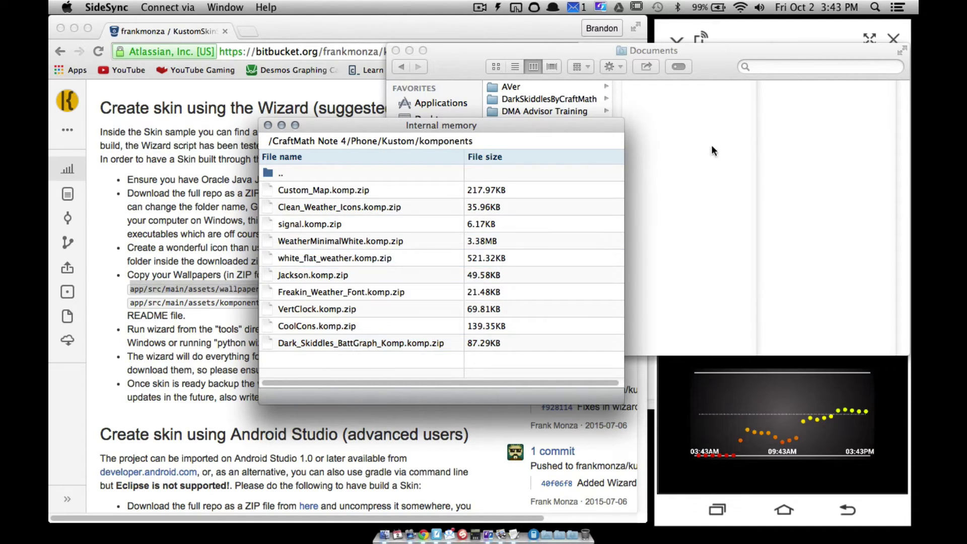
left_click_drag(754, 29, 697, 32)
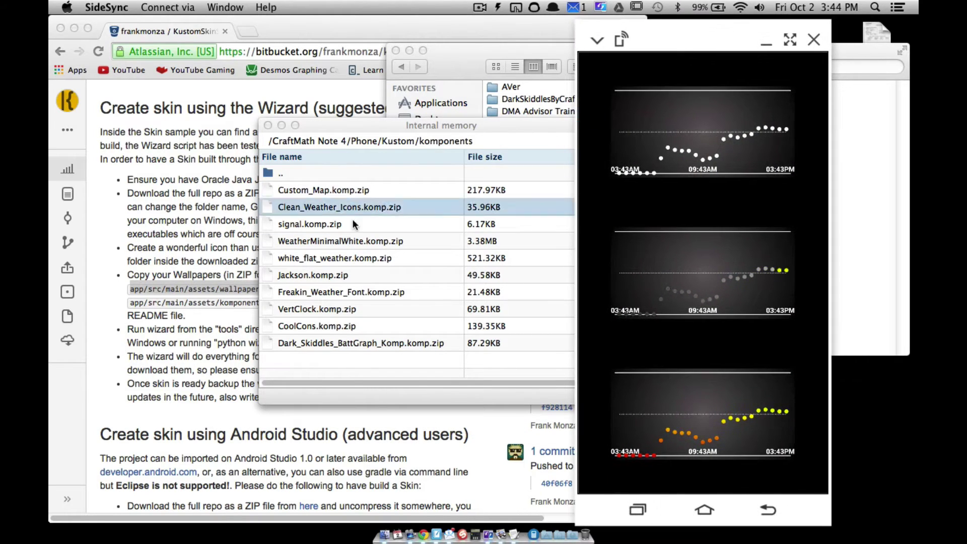
Step: Copy Dark_Skiddles_BattGraph_Komp.komp.zip to the Mac desktop, then go to Kustom's wallpapers folder
left_click(315, 342)
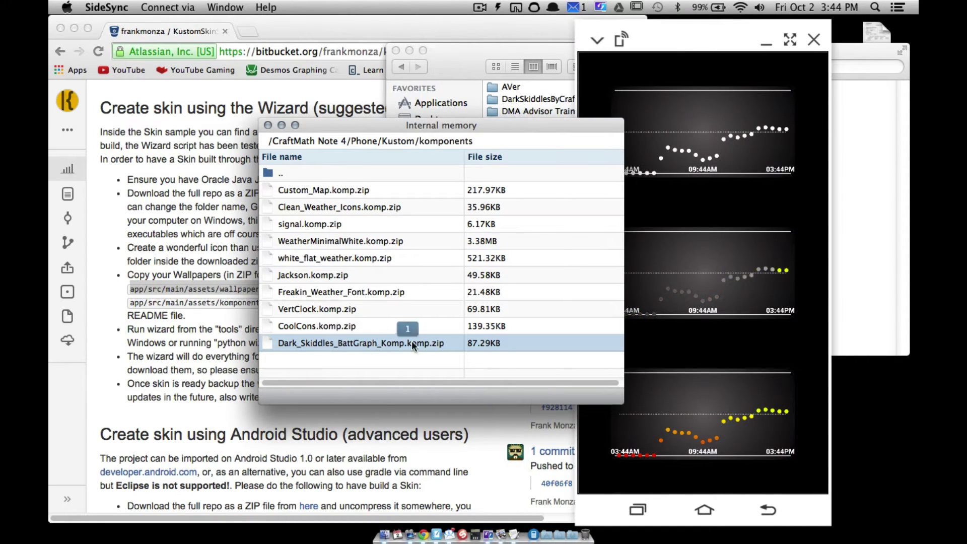
left_click_drag(441, 344, 864, 426)
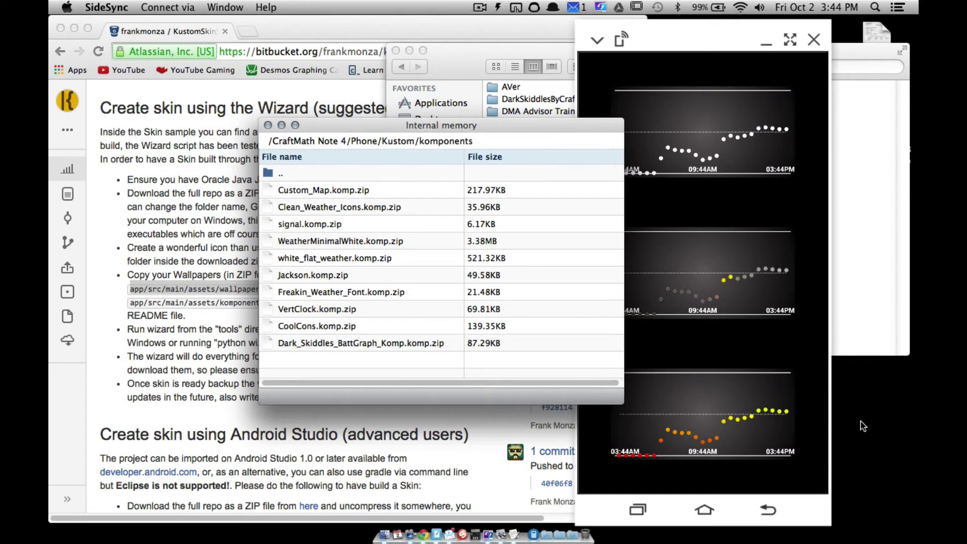
double_click(281, 174)
double_click(294, 206)
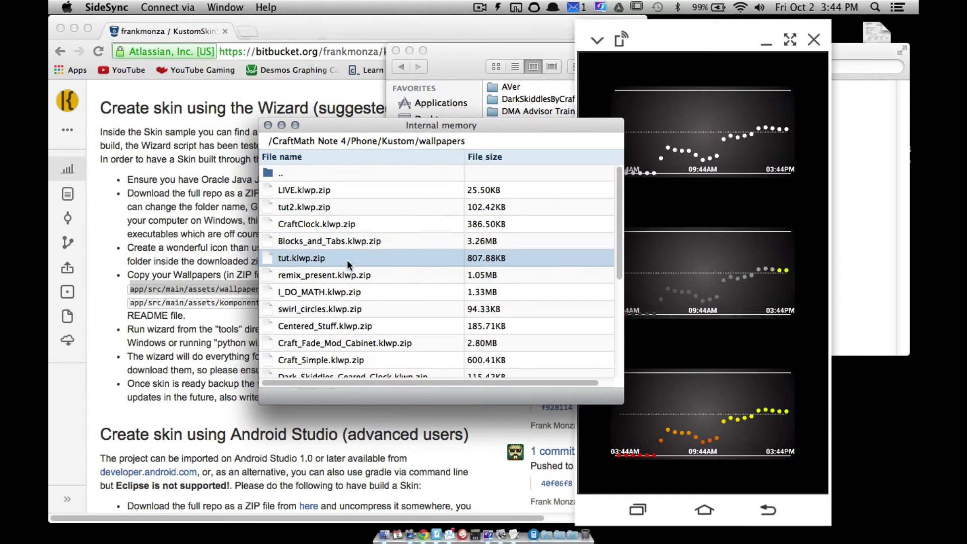
Step: Copy Dark_Skiddles_Battery_Preset.klwp.zip to the desktop and close the phone file browser
scroll(355, 273, "down", 3)
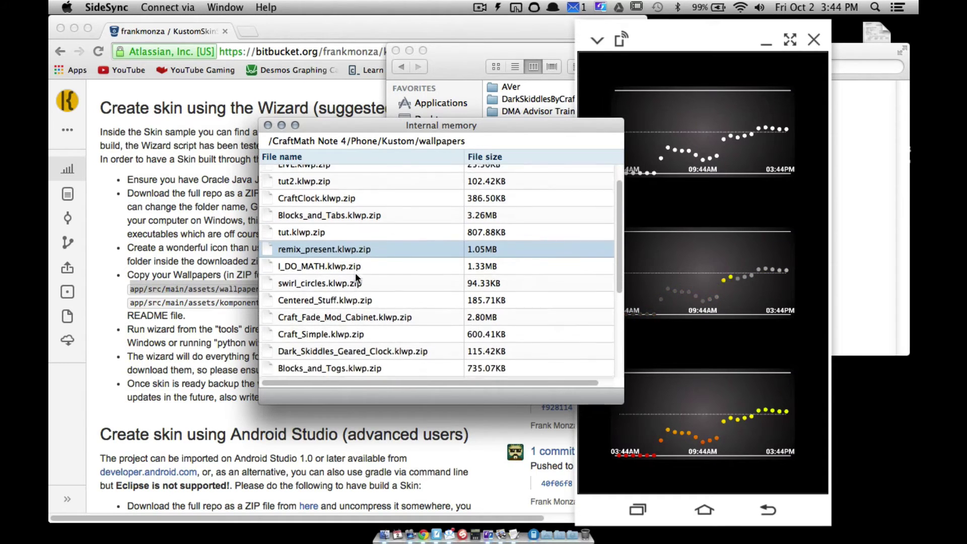
scroll(355, 273, "down", 6)
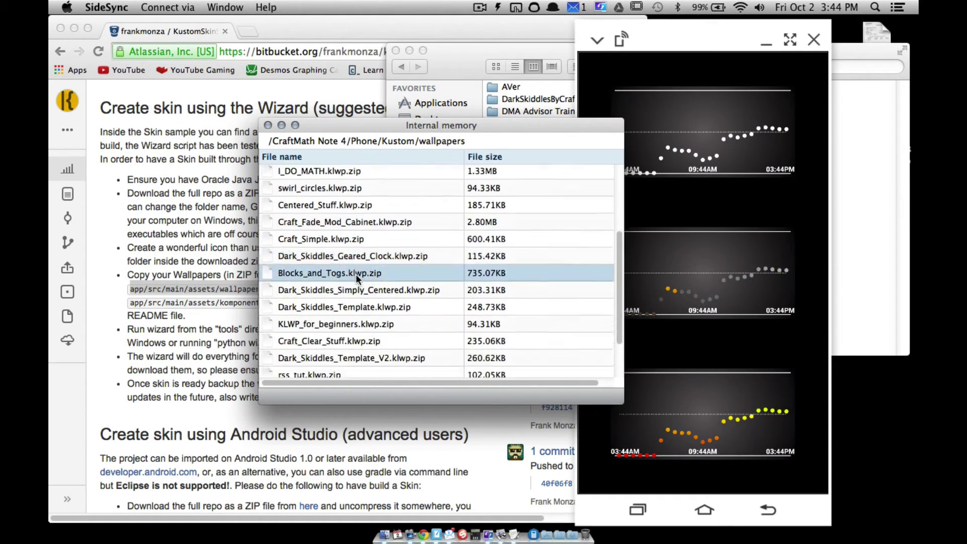
scroll(355, 273, "down", 1)
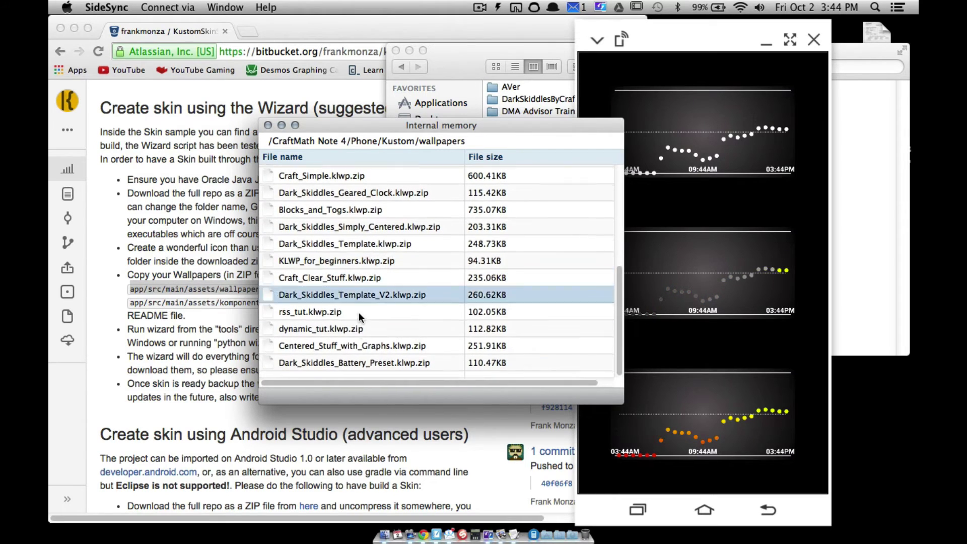
left_click(306, 368)
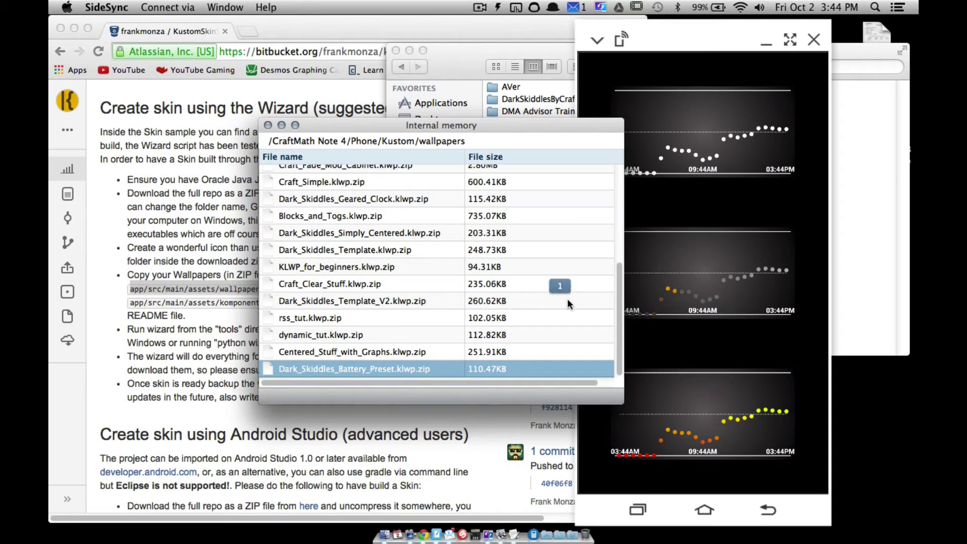
left_click_drag(600, 306, 858, 398)
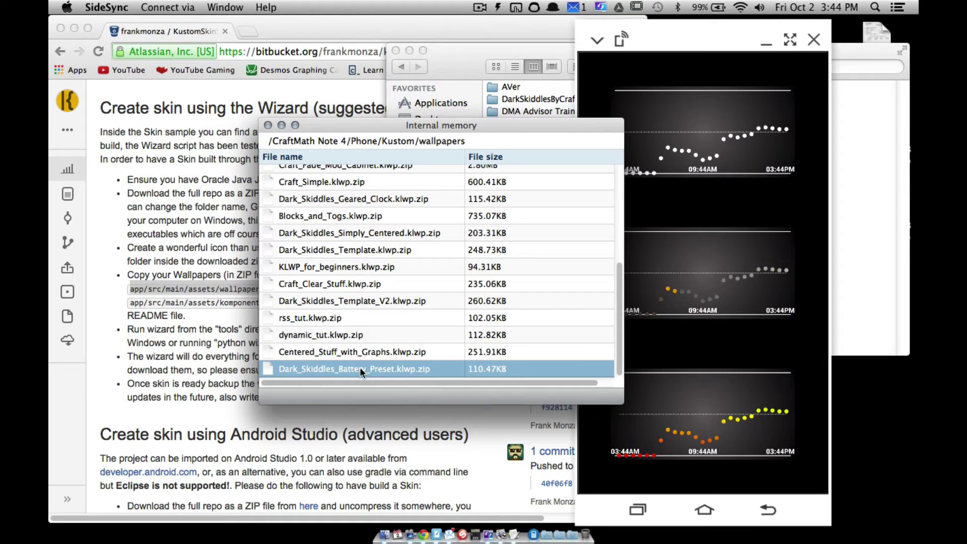
left_click(268, 125)
left_click(323, 349)
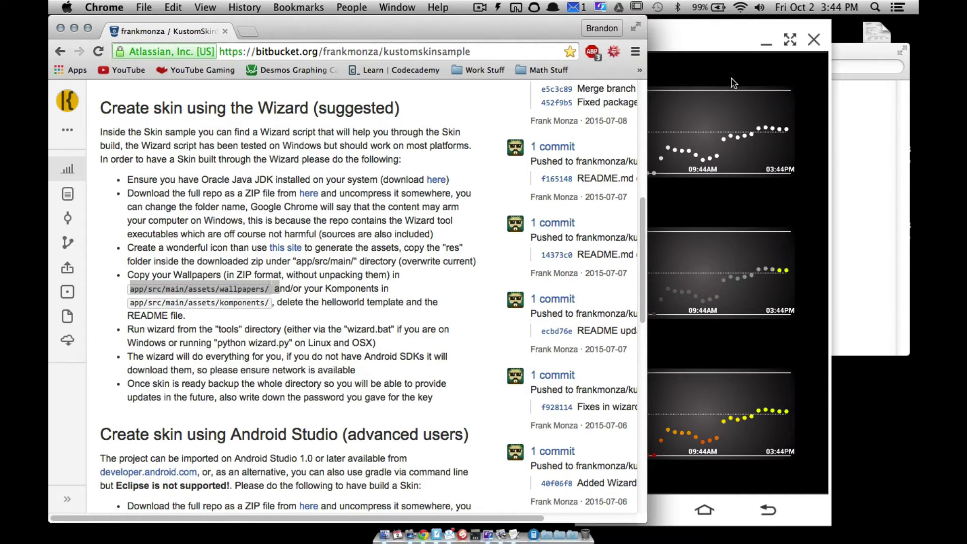
Step: Move the SideSync mirror left and the Documents window lower right, uncovering both desktop zips
left_click(708, 37)
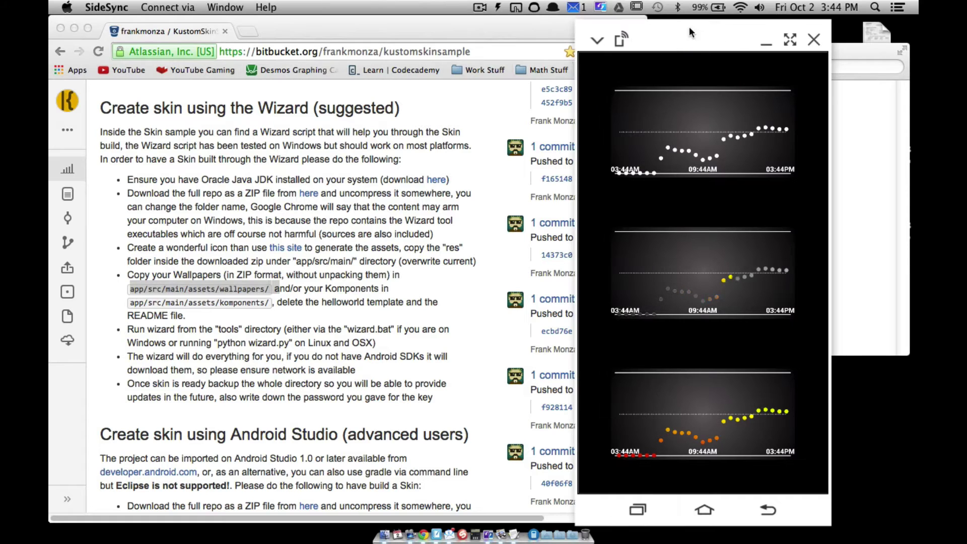
left_click_drag(742, 33, 201, 43)
left_click(503, 33)
left_click(743, 65)
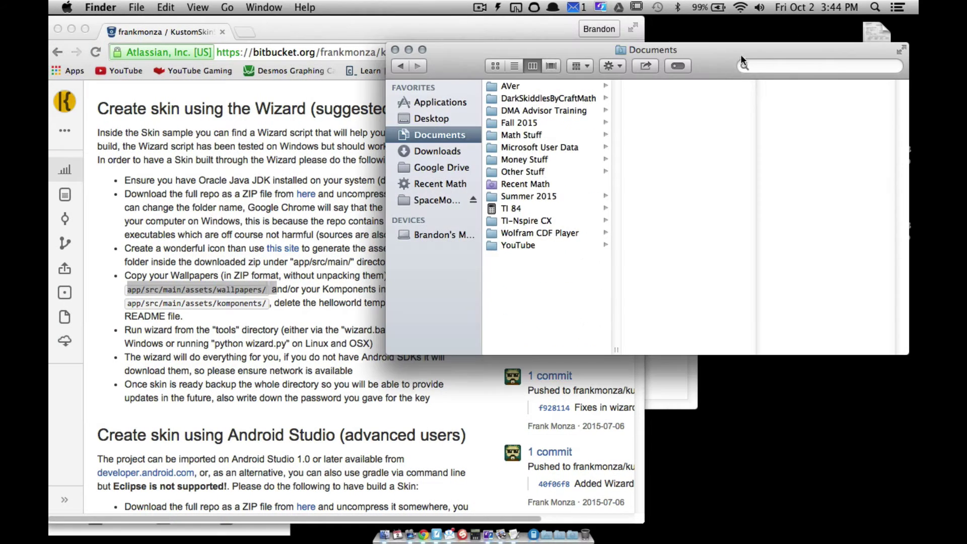
left_click_drag(631, 75, 692, 270)
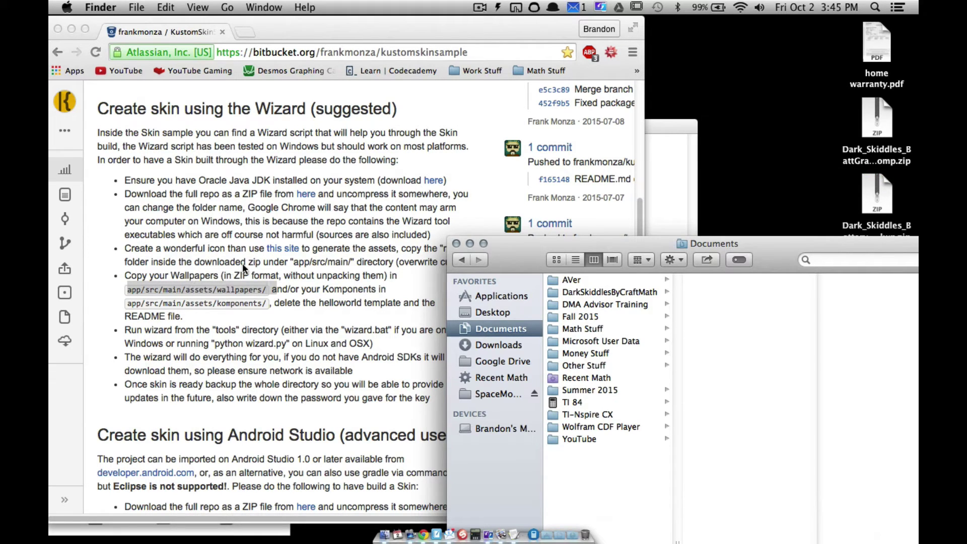
left_click(872, 198)
left_click_drag(844, 242, 839, 270)
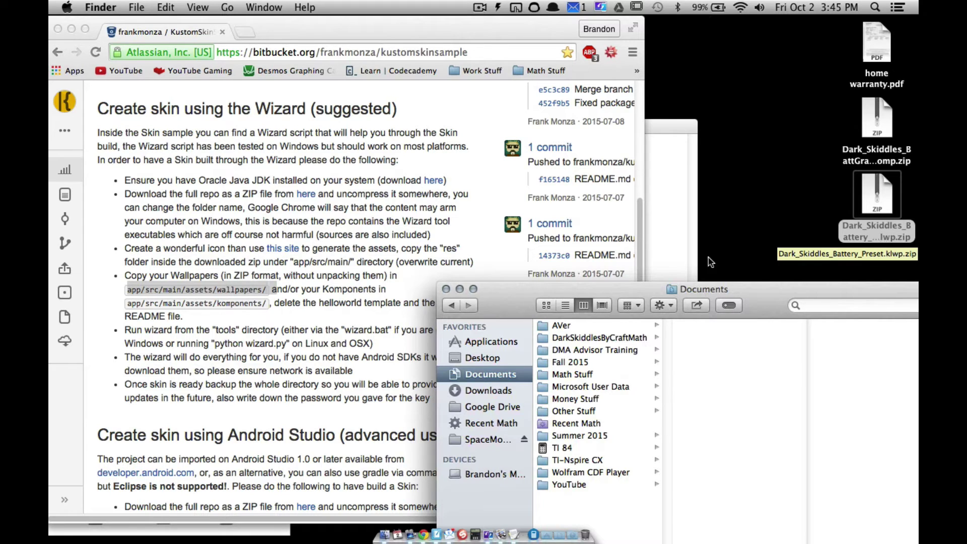
left_click_drag(746, 289, 730, 261)
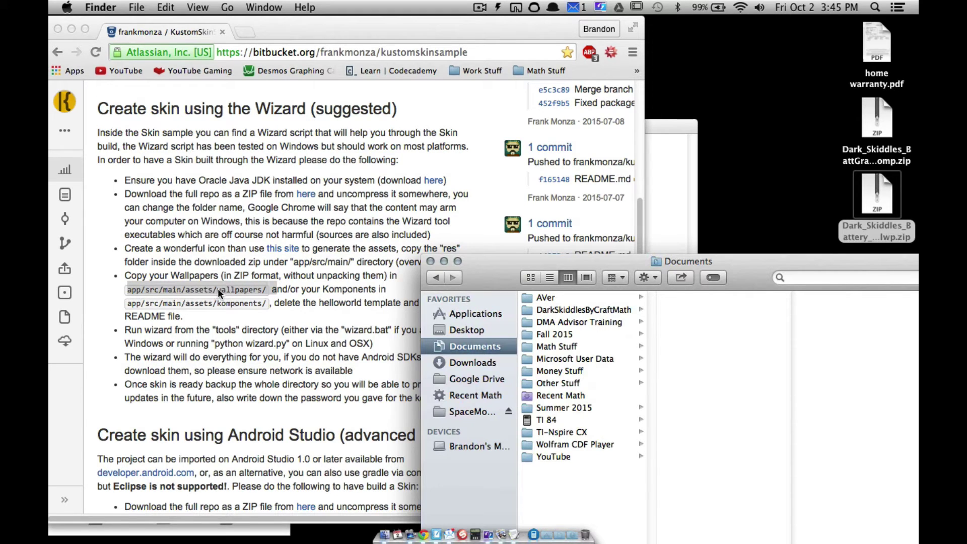
Step: Open DarkSkiddlesByCraftMath > app > src > main > assets > wallpapers in column view
left_click(565, 309)
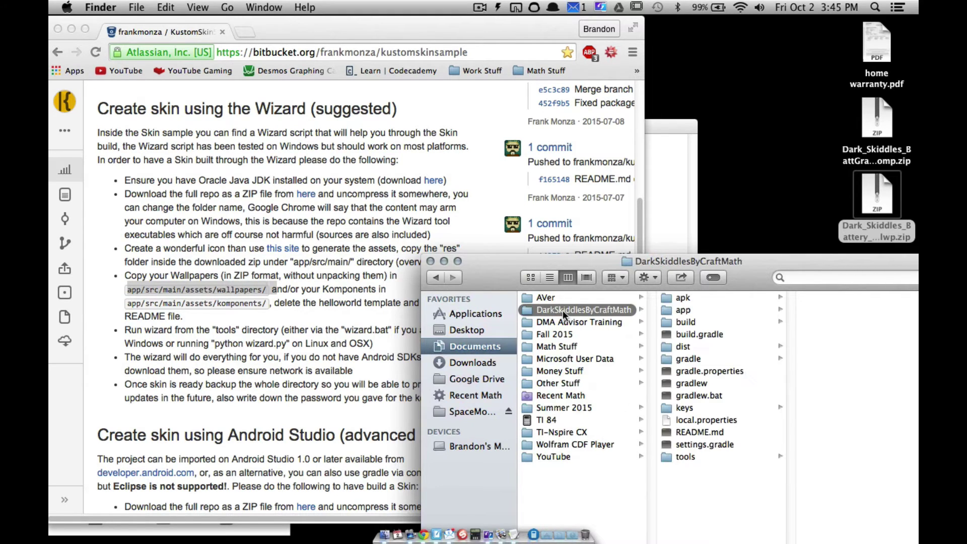
left_click(695, 310)
left_click(816, 323)
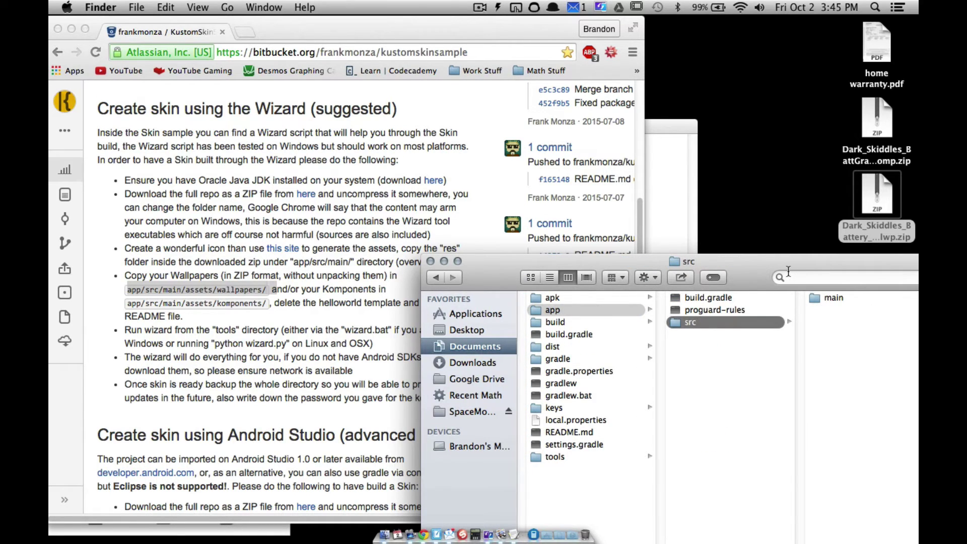
left_click_drag(787, 267, 692, 304)
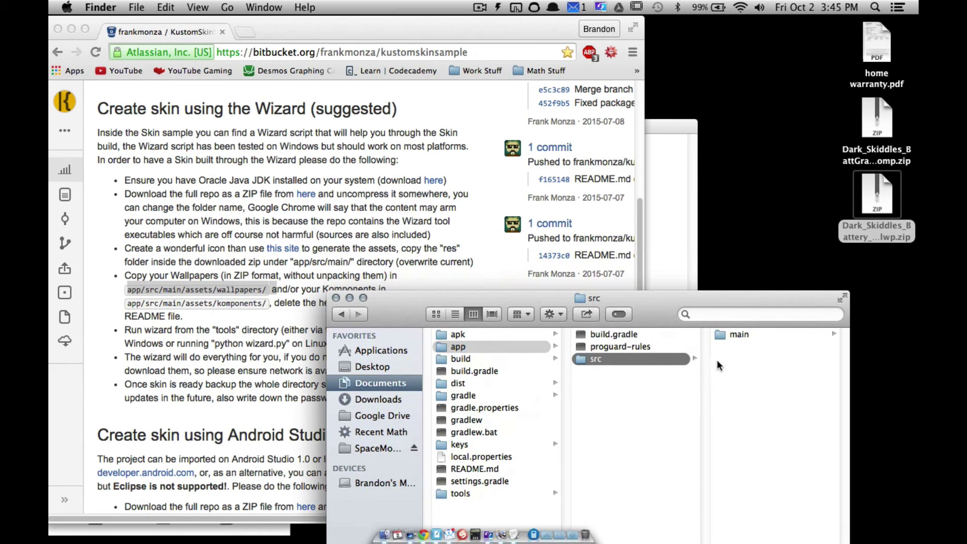
left_click(744, 335)
left_click(740, 346)
left_click(750, 346)
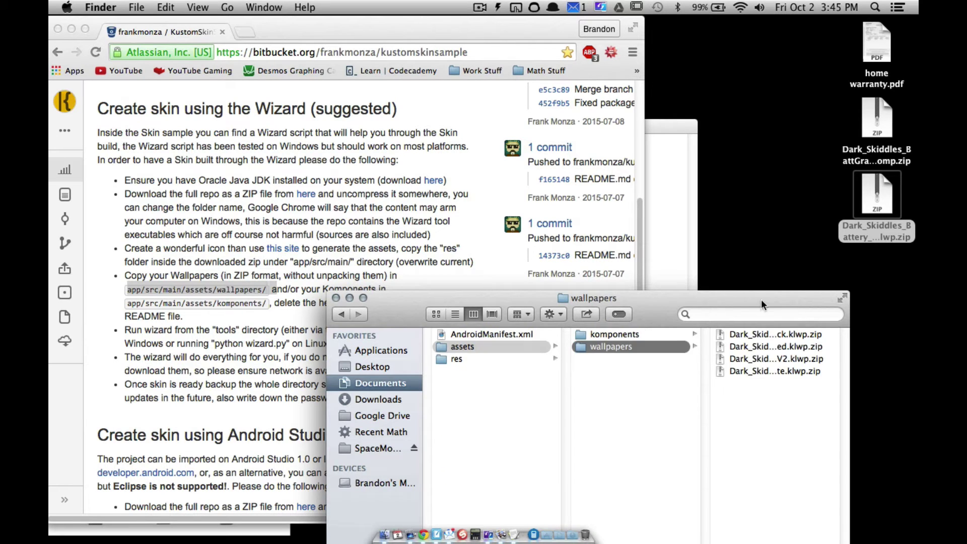
left_click_drag(761, 299, 584, 338)
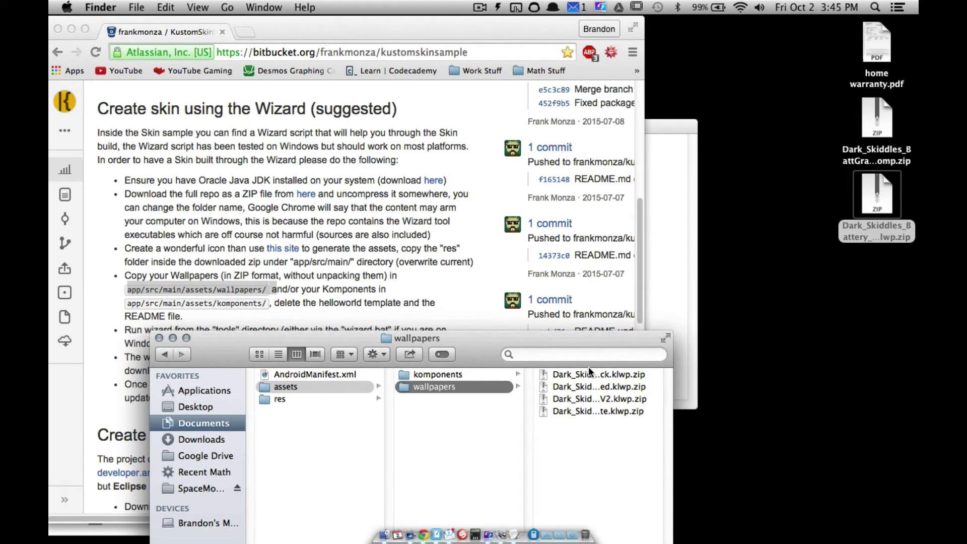
Step: Move Dark_Skiddles_Battery_Preset.klwp.zip into wallpapers, then open the komponents folder
left_click_drag(880, 197, 577, 334)
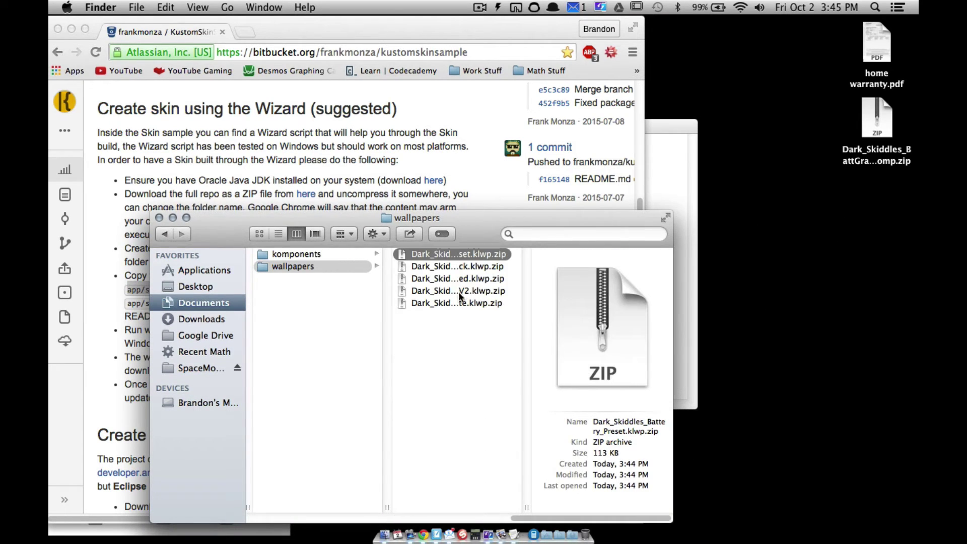
left_click(294, 255)
left_click_drag(397, 213, 616, 294)
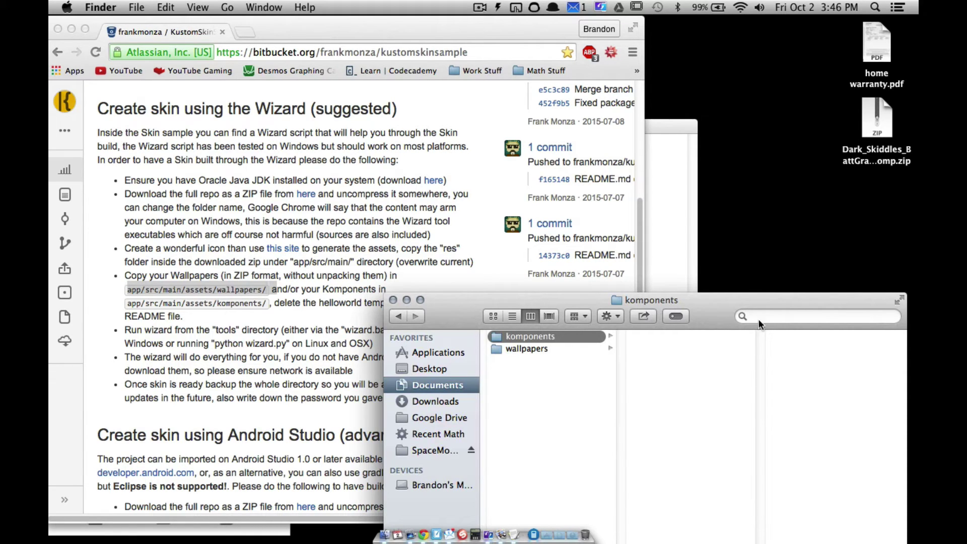
Step: Drag the Dark_Skiddles_BattGraph komponent zip from the desktop into the project's komponents folder
left_click(875, 125)
left_click_drag(875, 125, 701, 381)
left_click_drag(707, 302, 800, 125)
left_click_drag(607, 121, 751, 101)
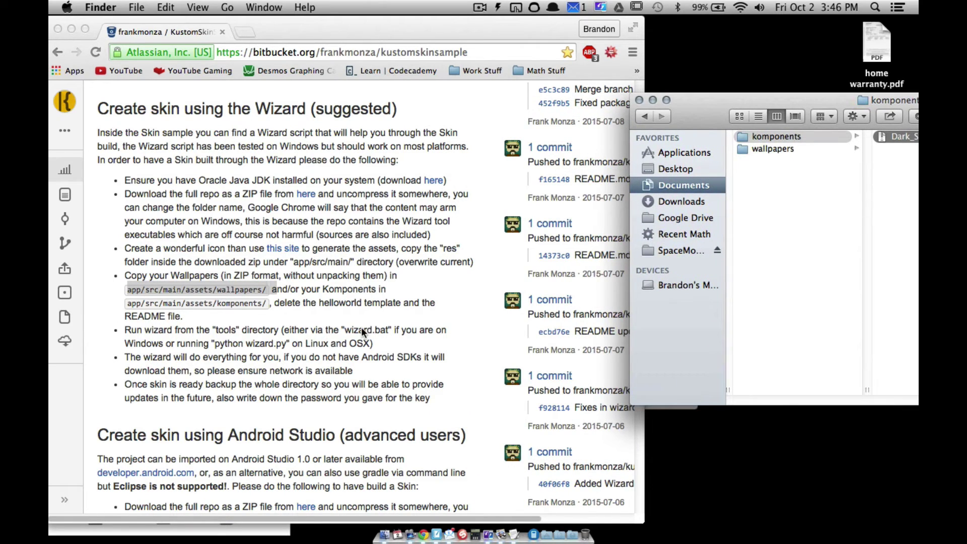
left_click(282, 304)
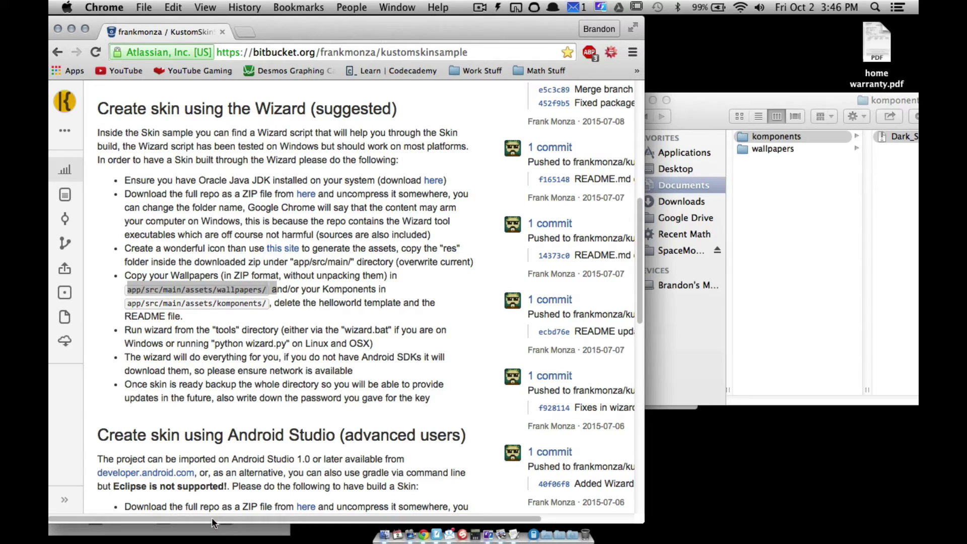
Step: Move the 'to add wallpapers to apk' TextEdit note to the upper right, then search 'ter' in Alfred
key("ctrl+Up")
left_click(725, 360)
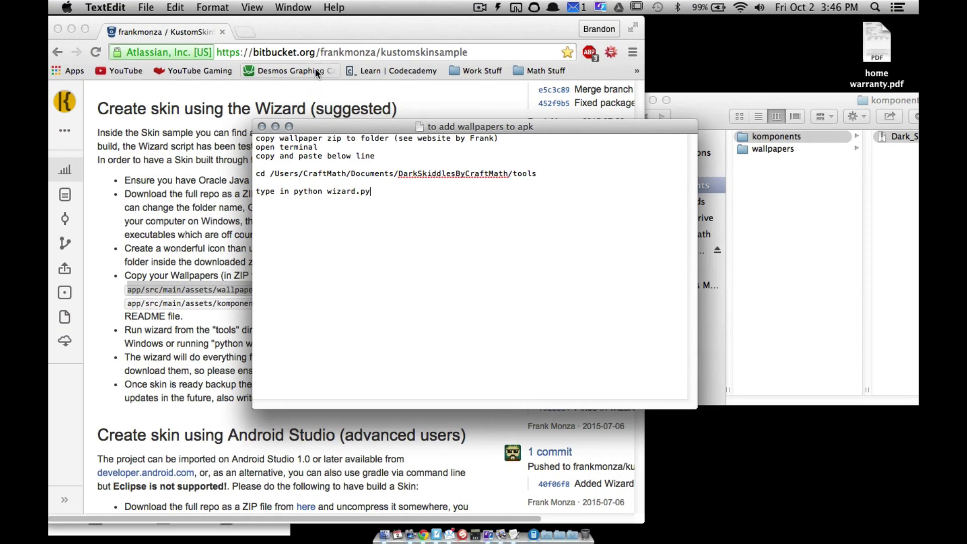
left_click_drag(391, 127, 318, 39)
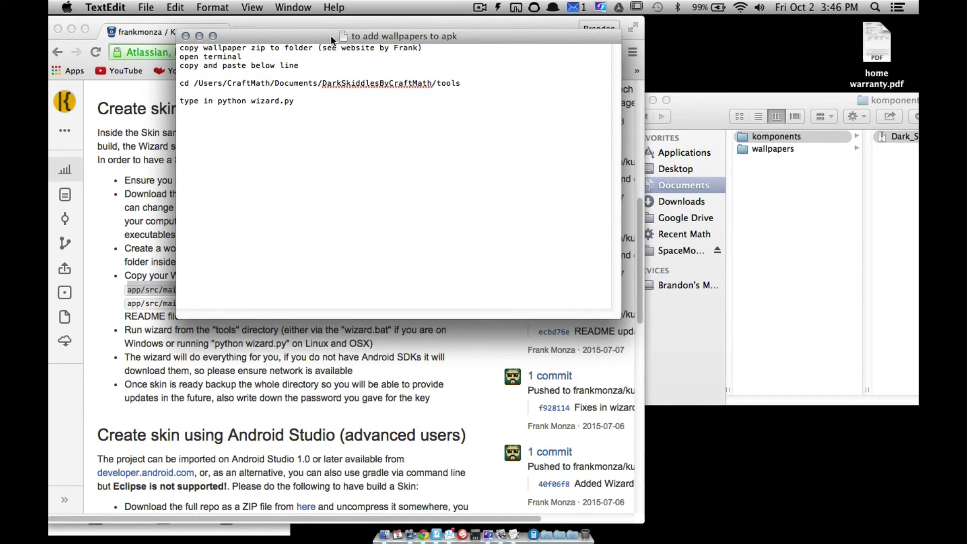
left_click_drag(326, 35, 618, 27)
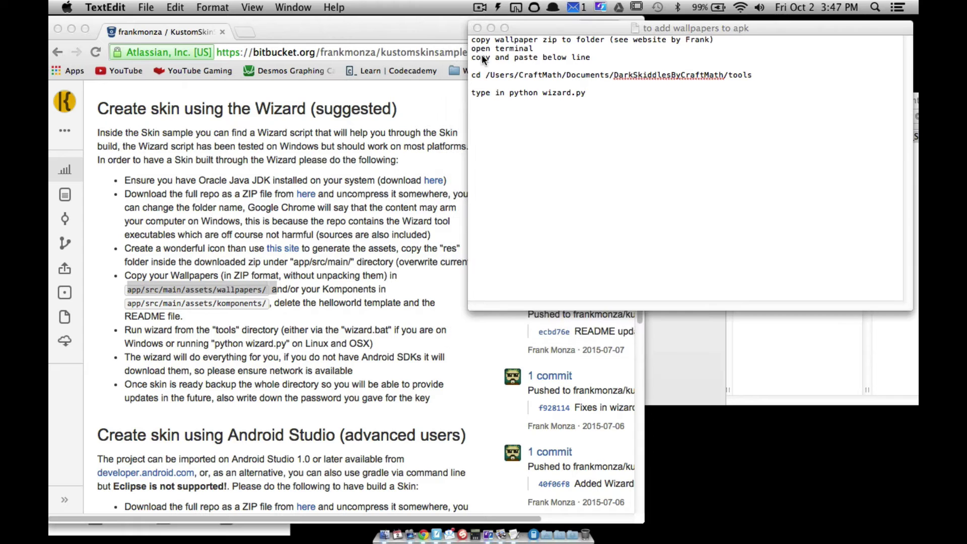
key("alt+space")
type("ter")
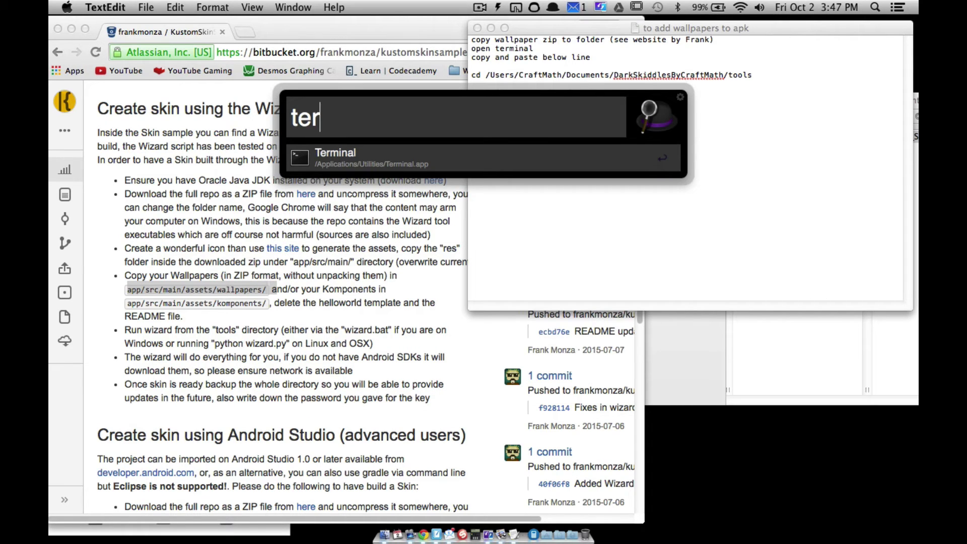
Step: Open a new Terminal window, select the cd command line in the notes, then return to Finder
left_click(373, 152)
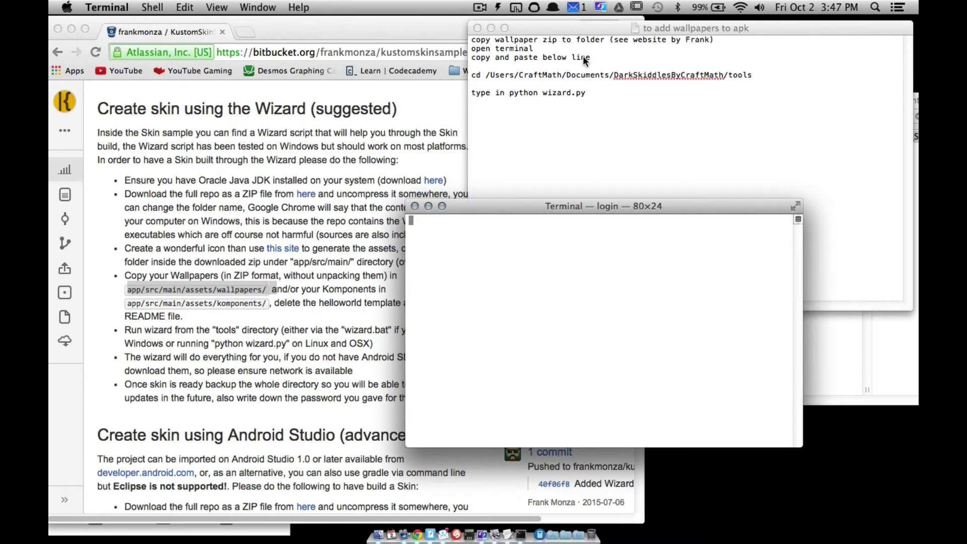
left_click(580, 90)
left_click_drag(476, 75, 772, 75)
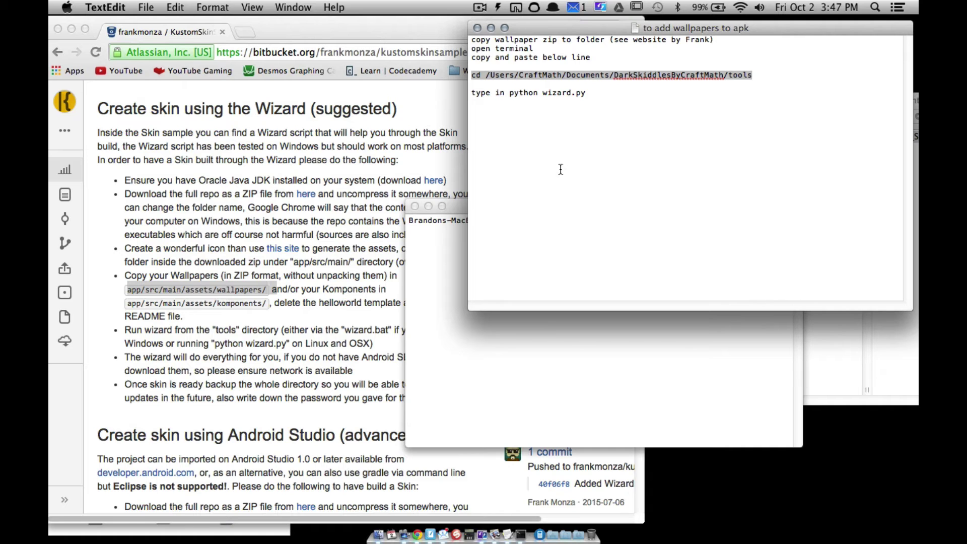
key("ctrl+Up")
left_click(604, 149)
Step: Step Finder back to DarkSkiddlesByCraftMath and open its tools folder showing wizard.py
left_click_drag(745, 98, 335, 107)
left_click(234, 125)
left_click(234, 125)
left_click(234, 125)
left_click(235, 125)
left_click(231, 125)
left_click(230, 124)
left_click(229, 126)
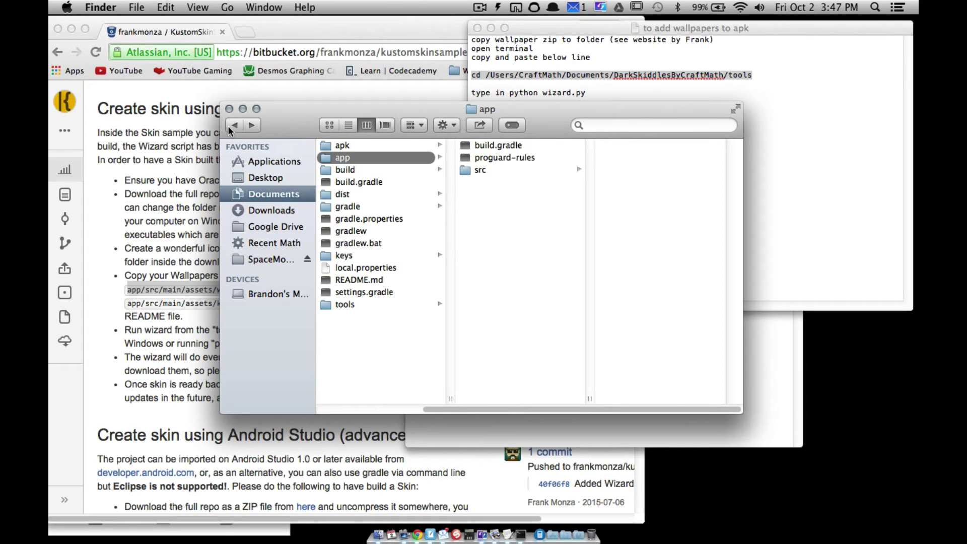
left_click(227, 124)
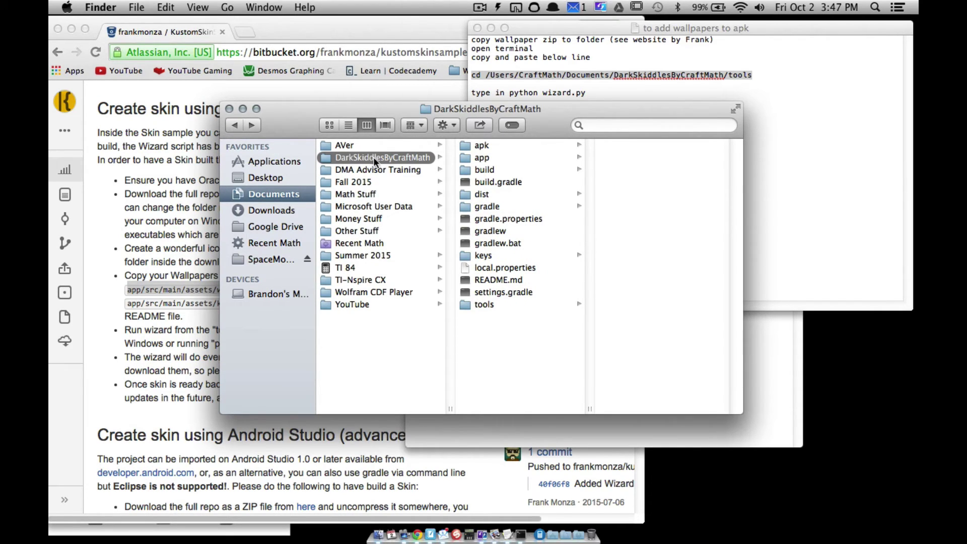
left_click(491, 306)
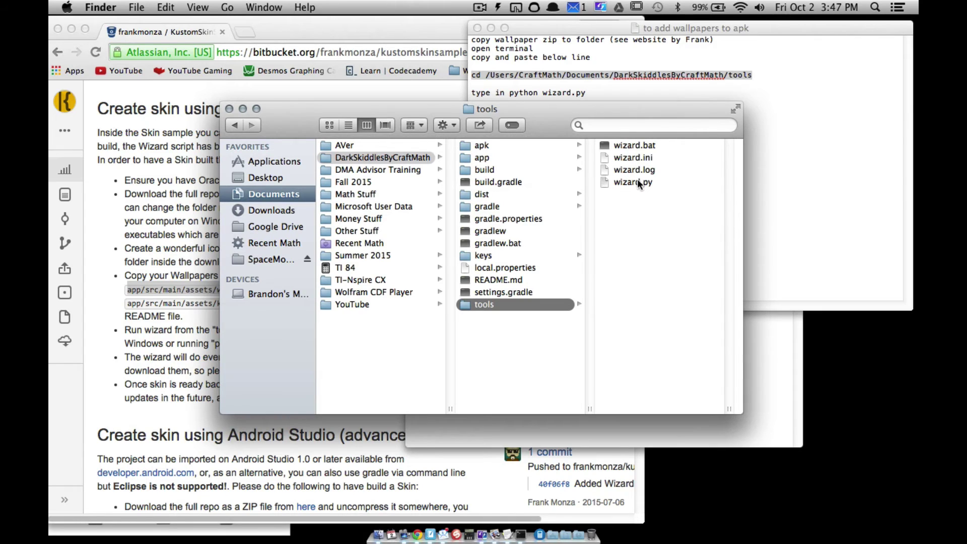
left_click(698, 88)
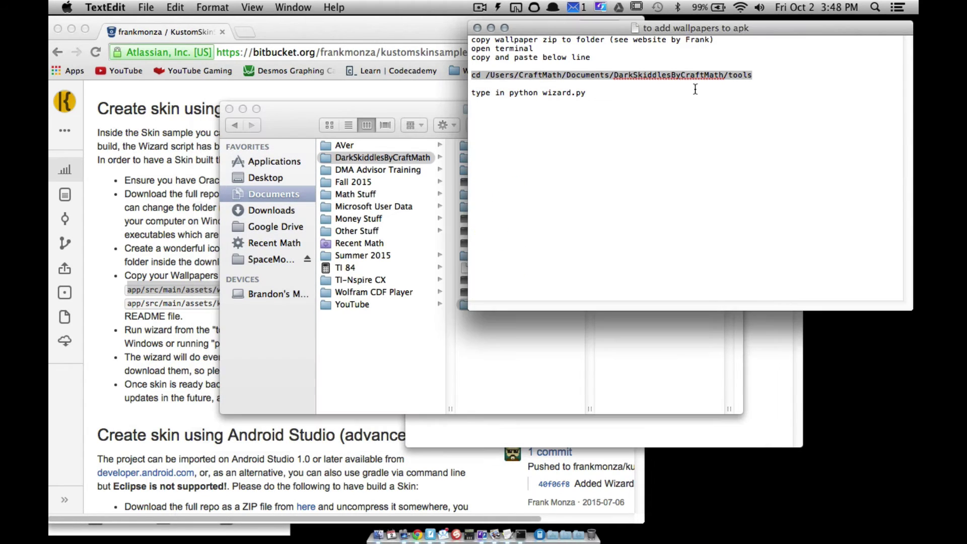
Step: Copy the cd command from the notes and run it in Terminal to enter the tools folder
left_click(502, 76)
left_click_drag(473, 75, 754, 73)
key("super+c")
key("super+Tab")
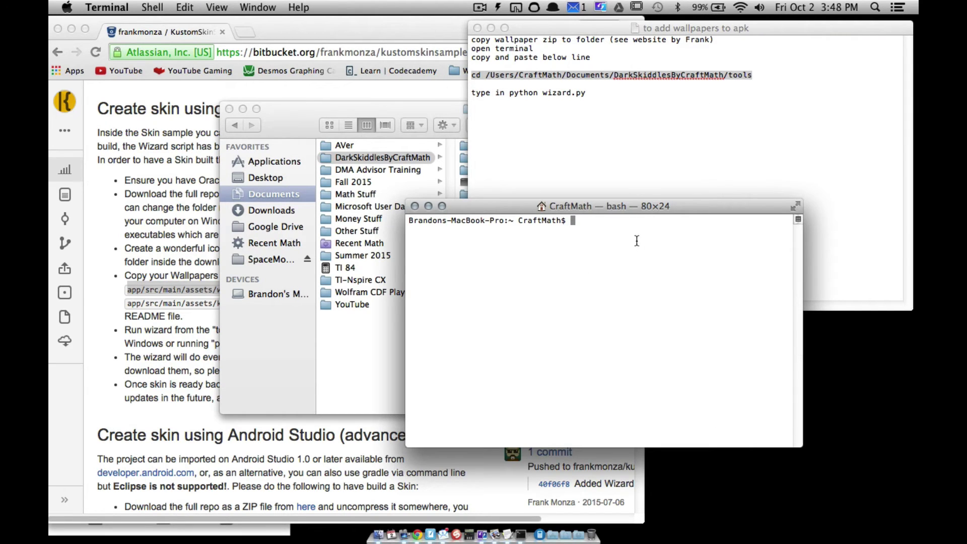
key("super+v")
key("Return")
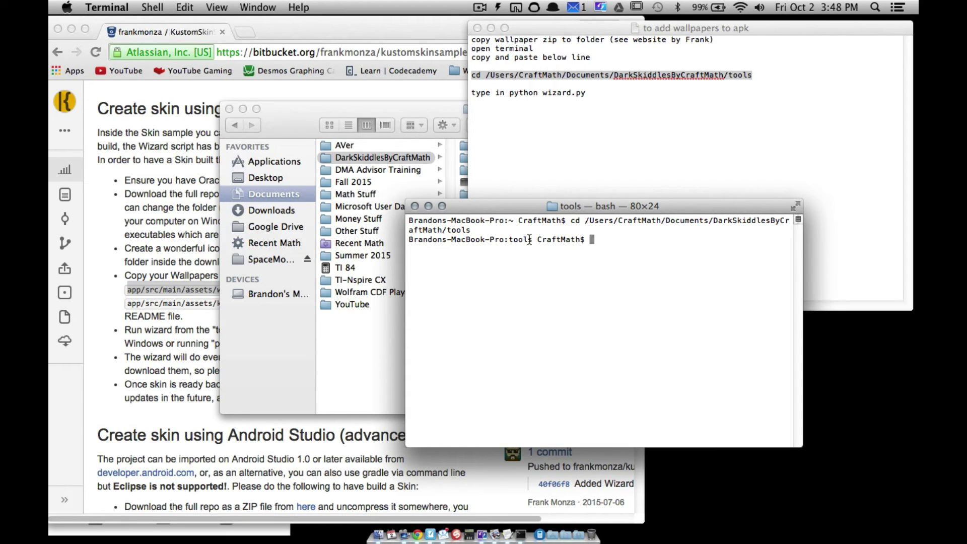
Step: Copy 'python wizard.py' from the notes and run it in Terminal
left_click(496, 96)
left_click_drag(510, 94, 582, 96)
key("super+c")
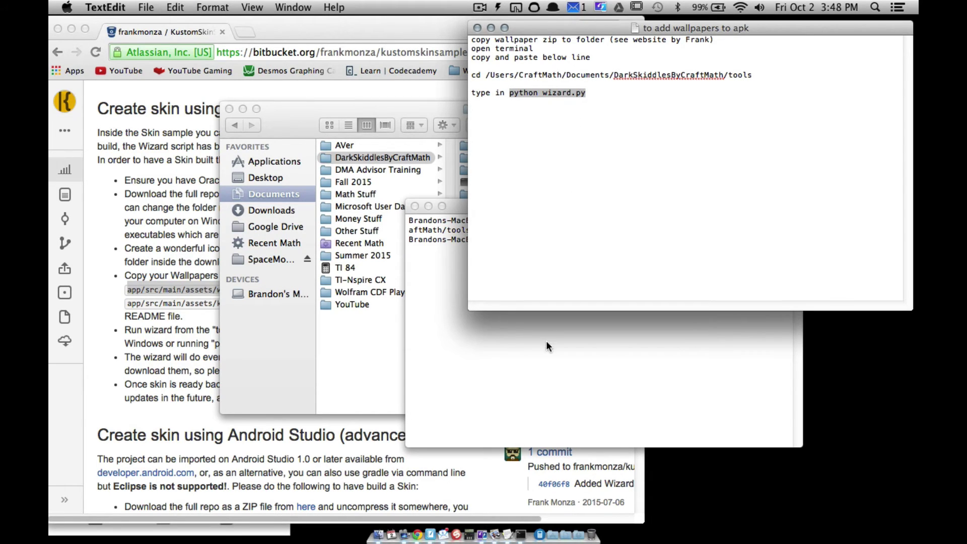
left_click(546, 347)
key("super+v")
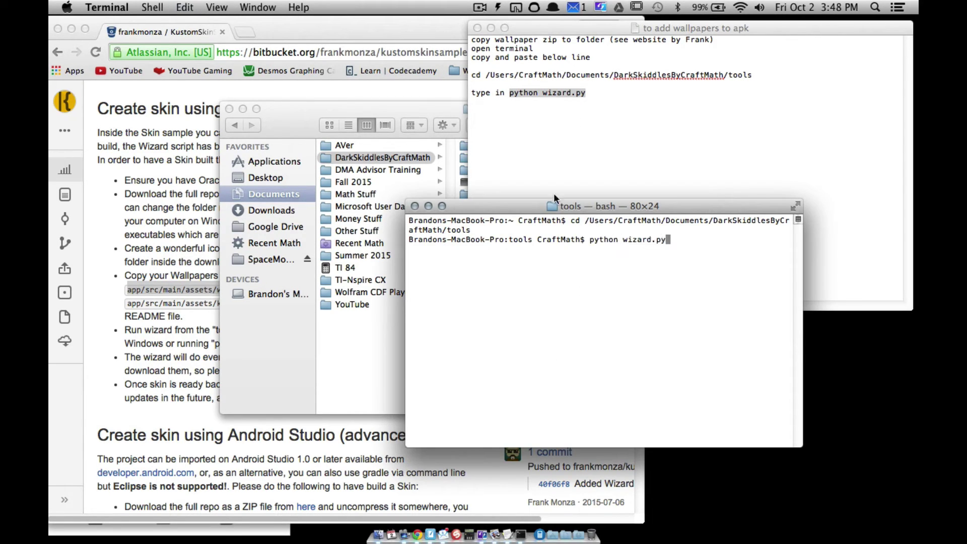
left_click_drag(385, 110, 198, 167)
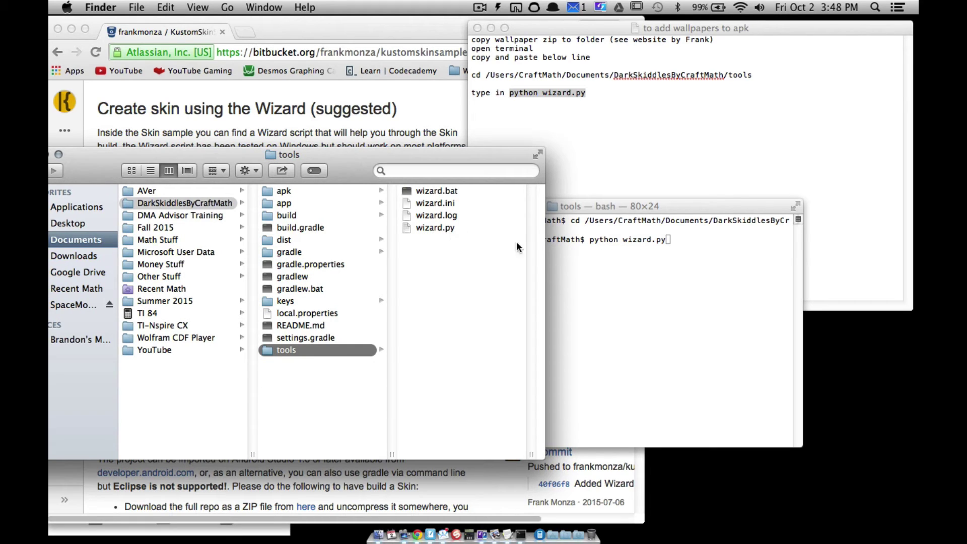
left_click(672, 252)
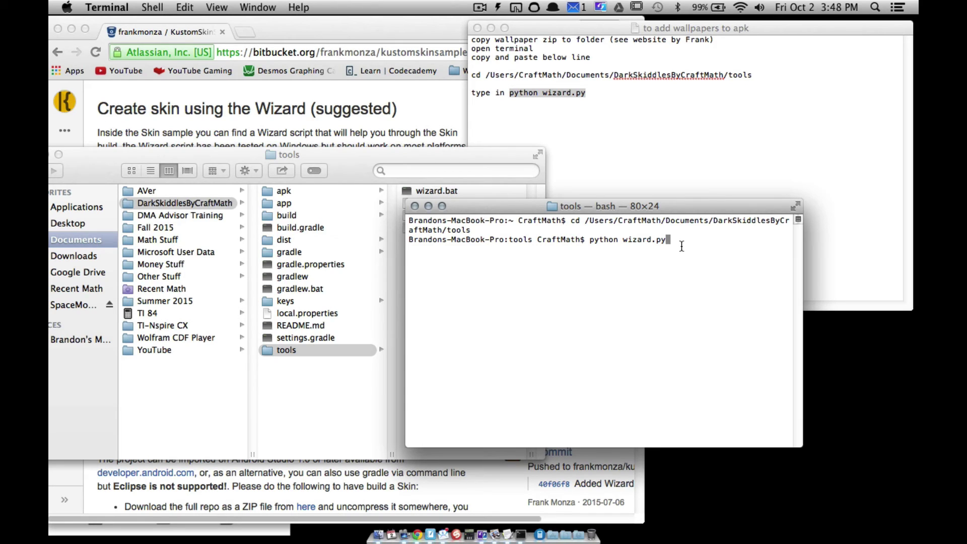
key("Return")
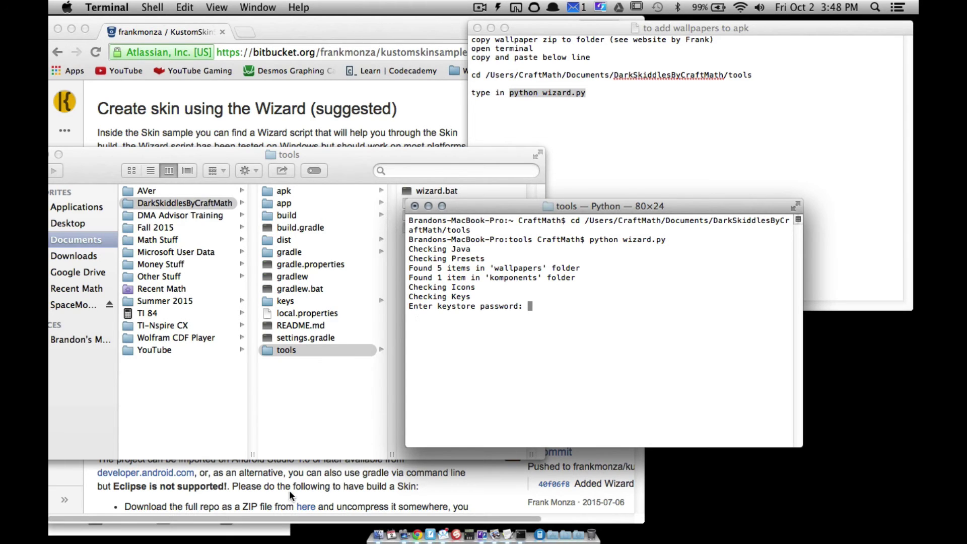
Step: Check the Bitbucket note about the key password, then submit the keystore password so apk/app-wizard.apk is built
left_click(309, 483)
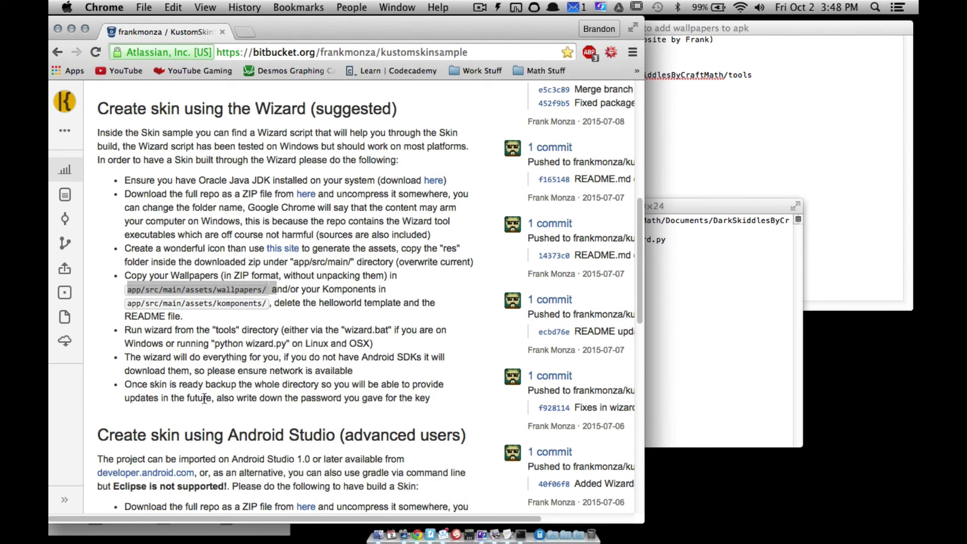
left_click_drag(154, 398, 320, 413)
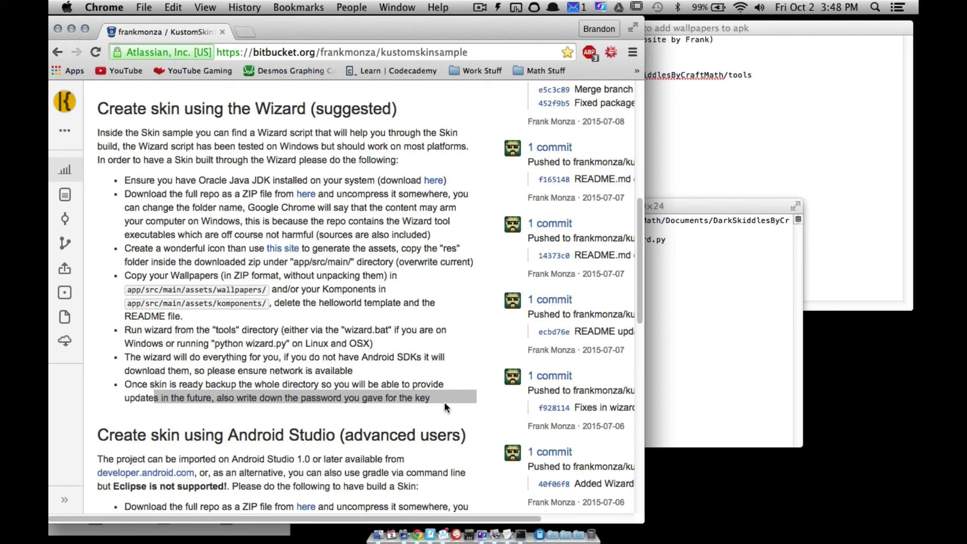
left_click(685, 321)
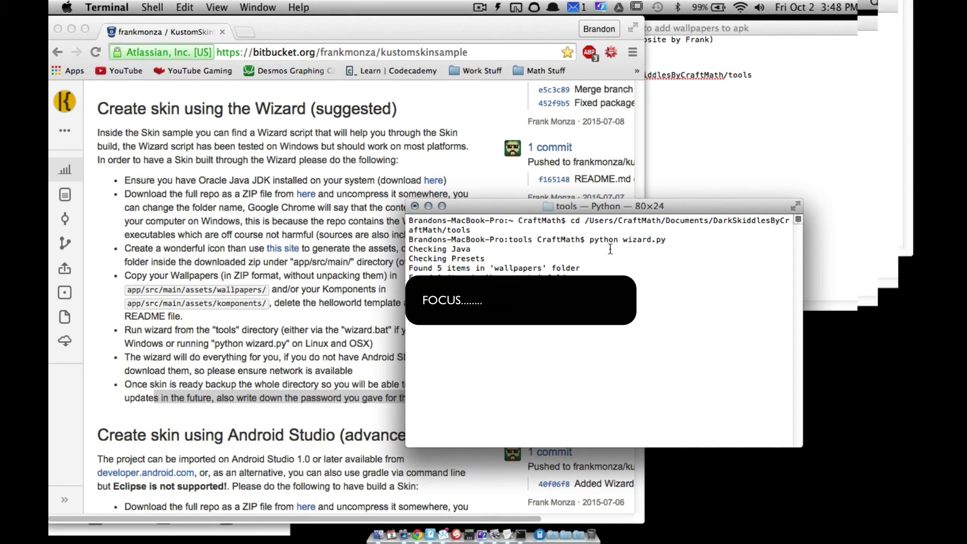
key("Return")
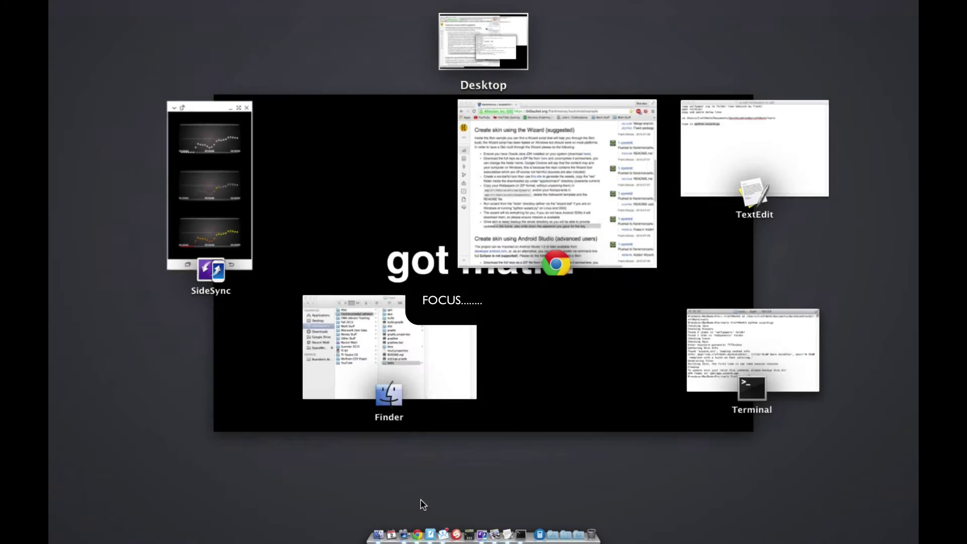
Step: In the apk folder, verify app-signed.apk (1.3 MB) was modified today at 3:49 PM
left_click(429, 353)
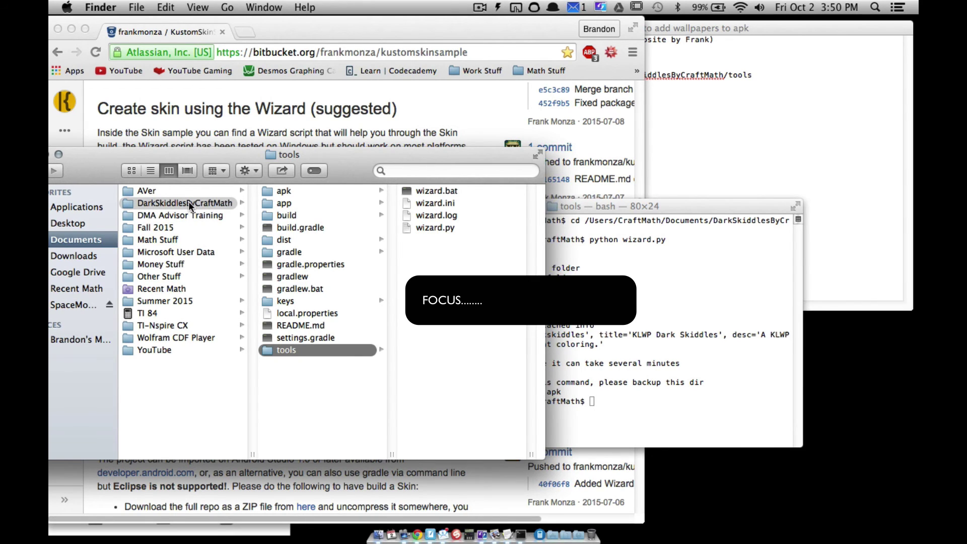
left_click(325, 192)
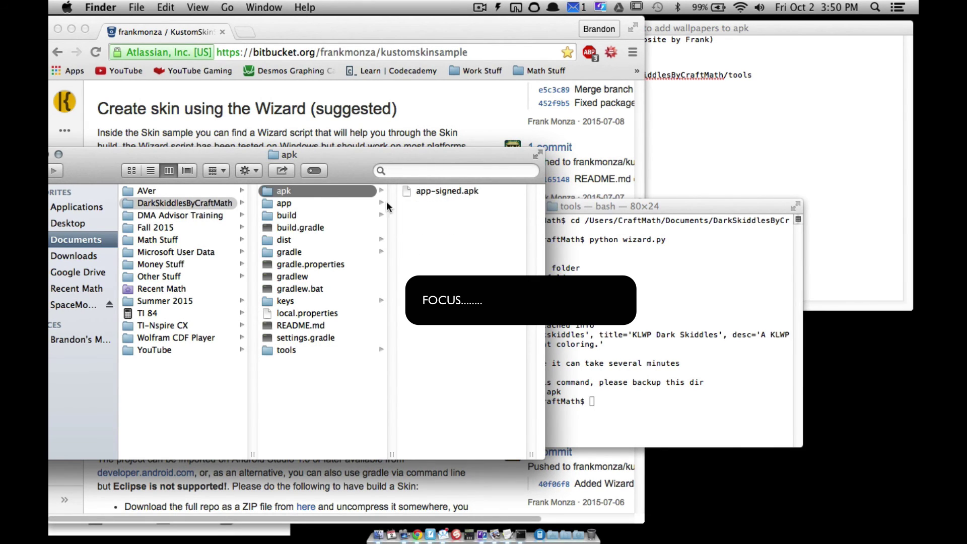
left_click(444, 191)
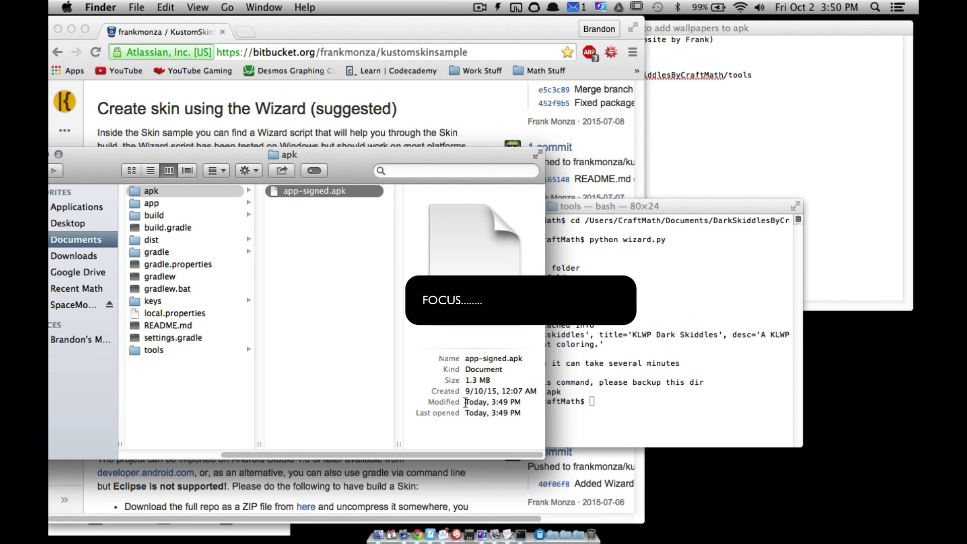
left_click_drag(466, 401, 518, 417)
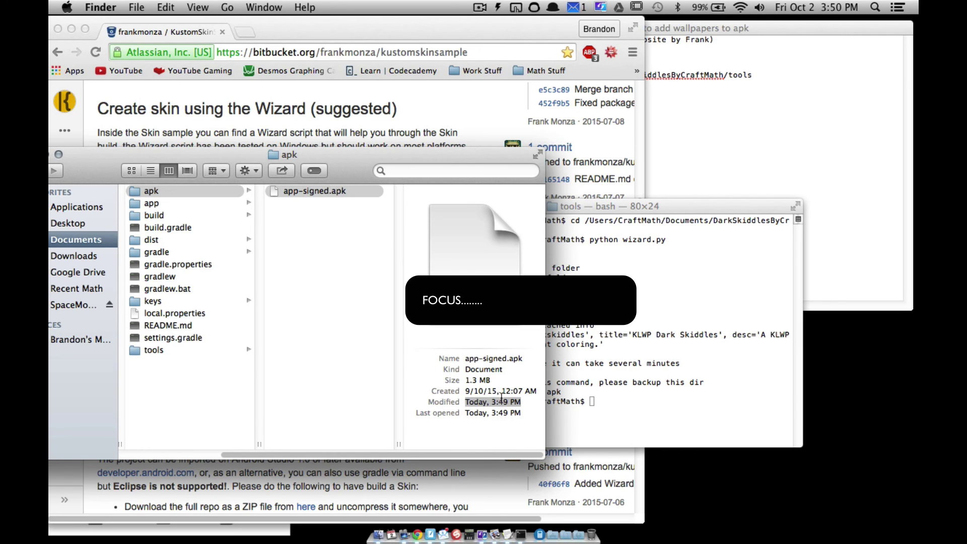
left_click_drag(462, 389, 537, 387)
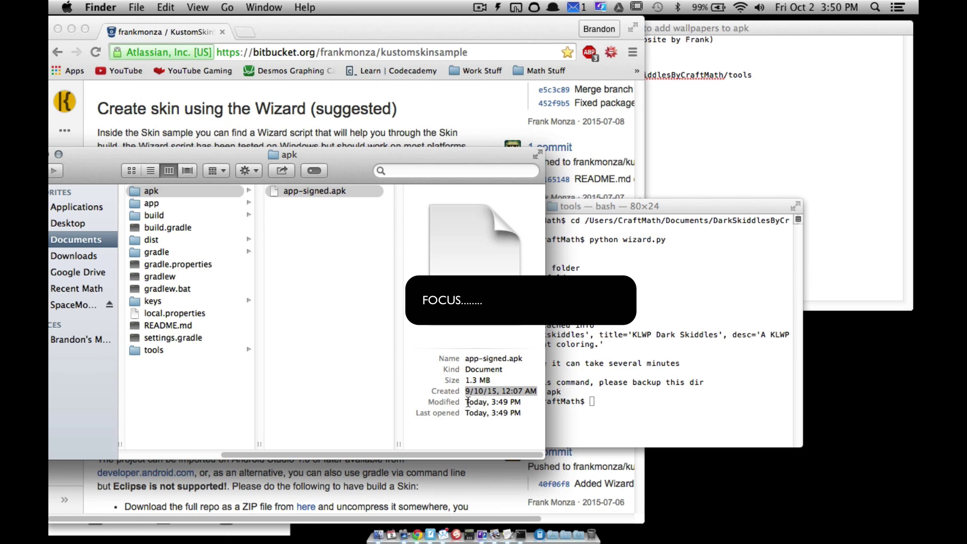
left_click_drag(465, 401, 516, 412)
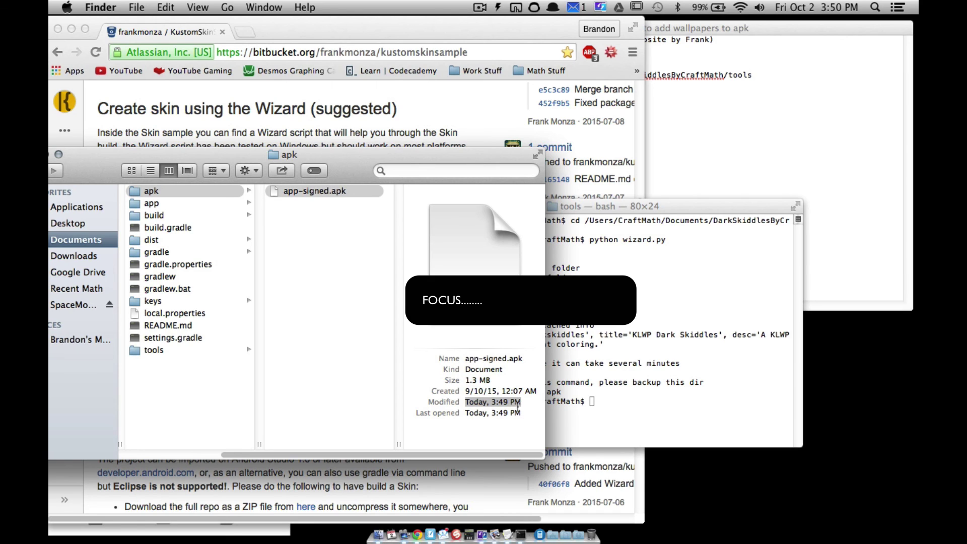